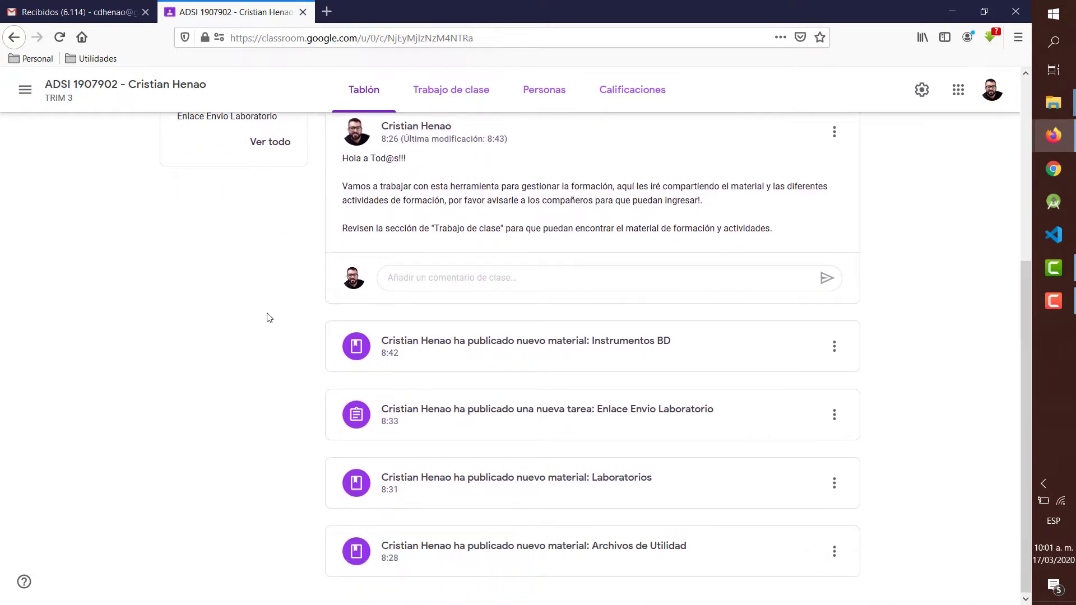
# Review the class stream and check the subject details beneath the class banner
pyautogui.scroll(4, 268, 318)
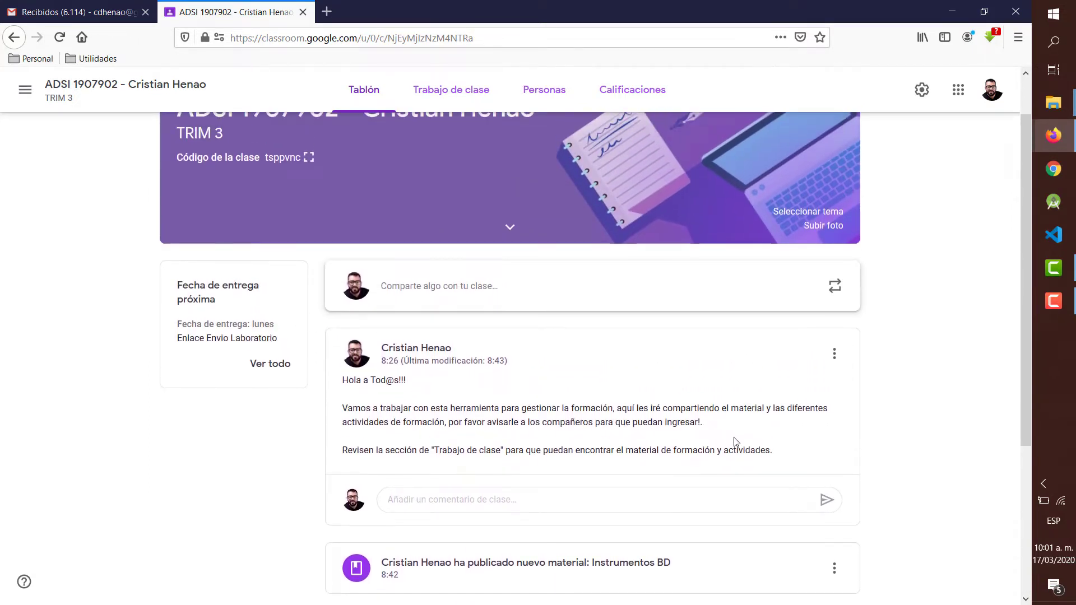
pyautogui.scroll(1, 421, 404)
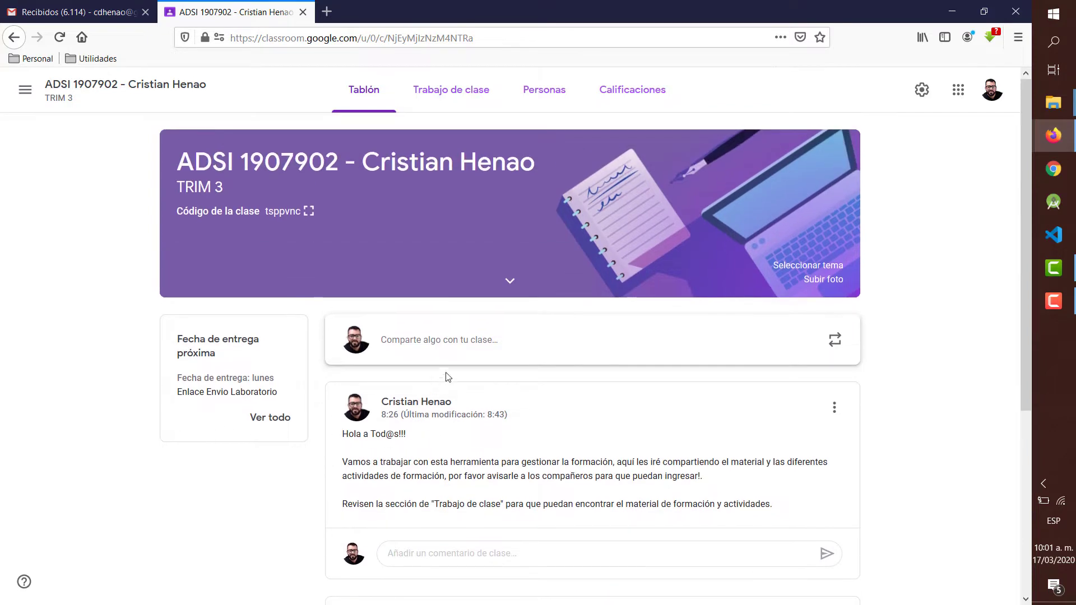
pyautogui.click(510, 282)
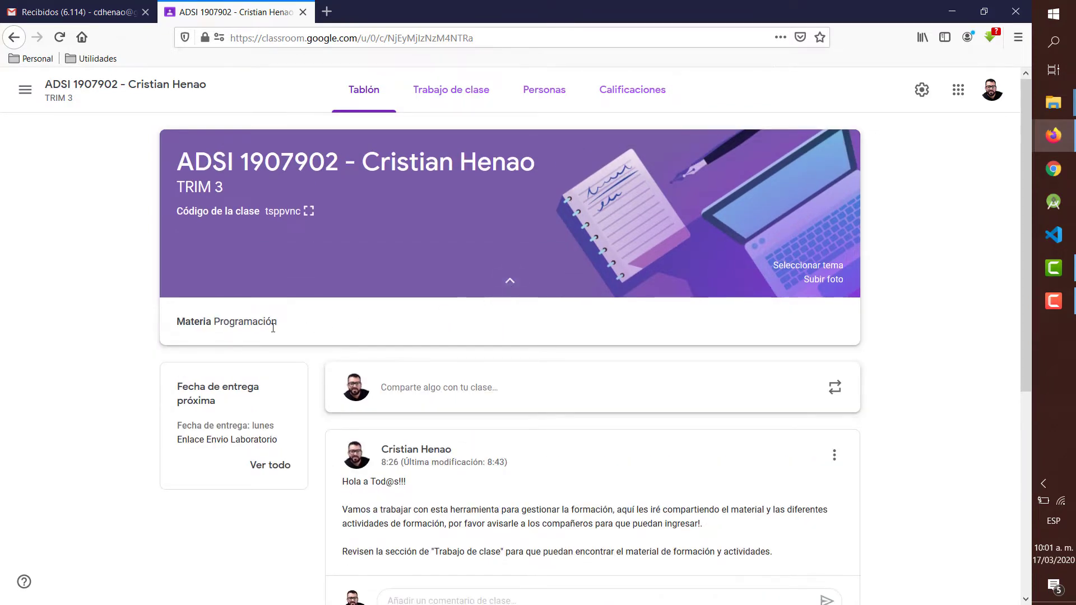
pyautogui.moveTo(273, 328); pyautogui.dragTo(211, 328)
pyautogui.click(510, 281)
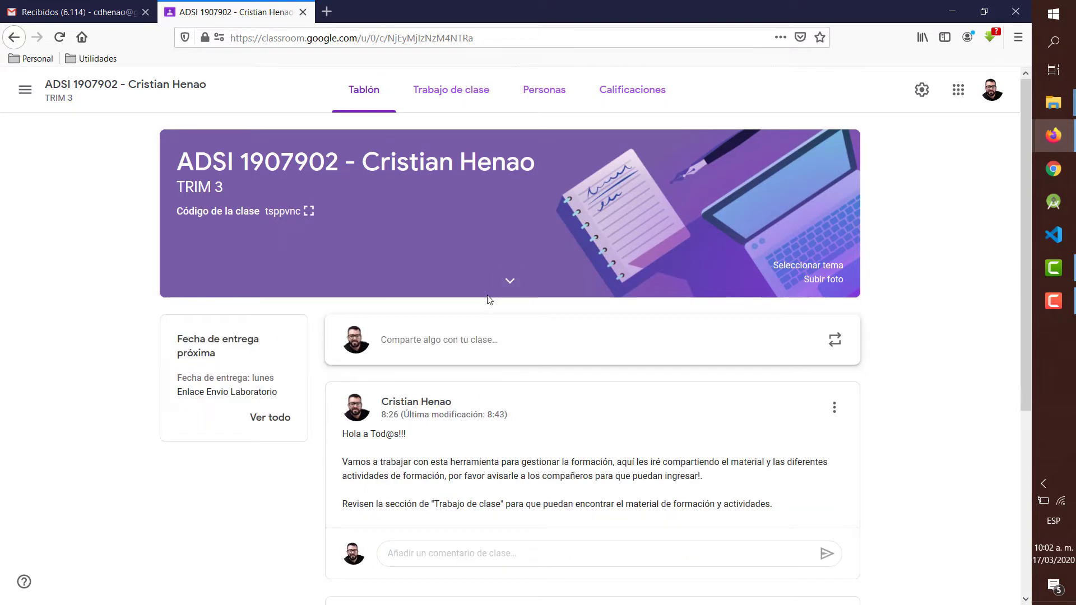
# View the classwork topics Material Conexión, Laboratorios BD and Instrumentos BD one by one, and return to all topics
pyautogui.click(456, 91)
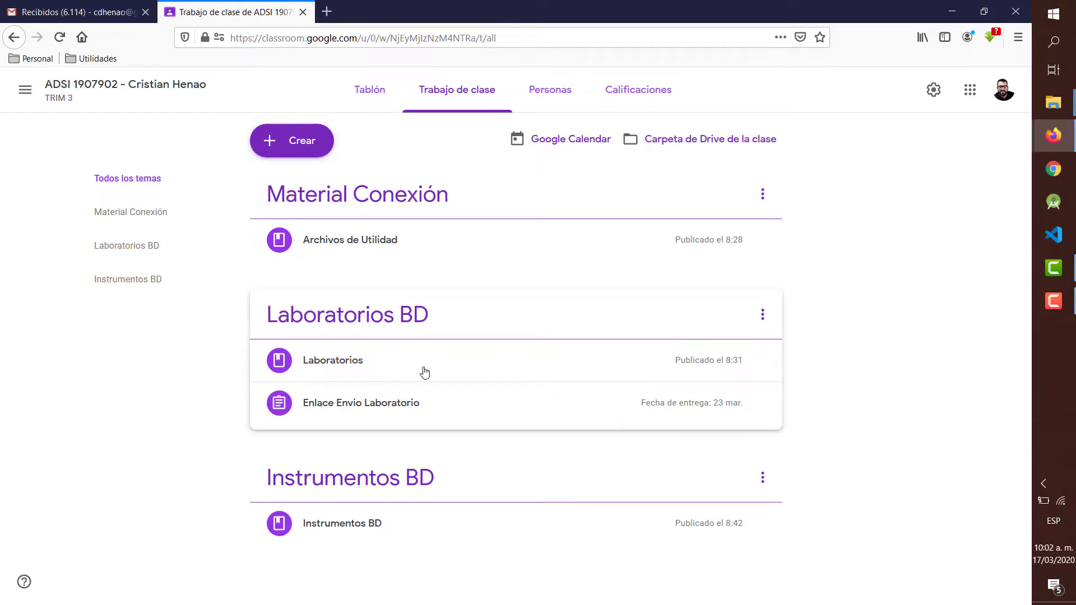
pyautogui.click(160, 221)
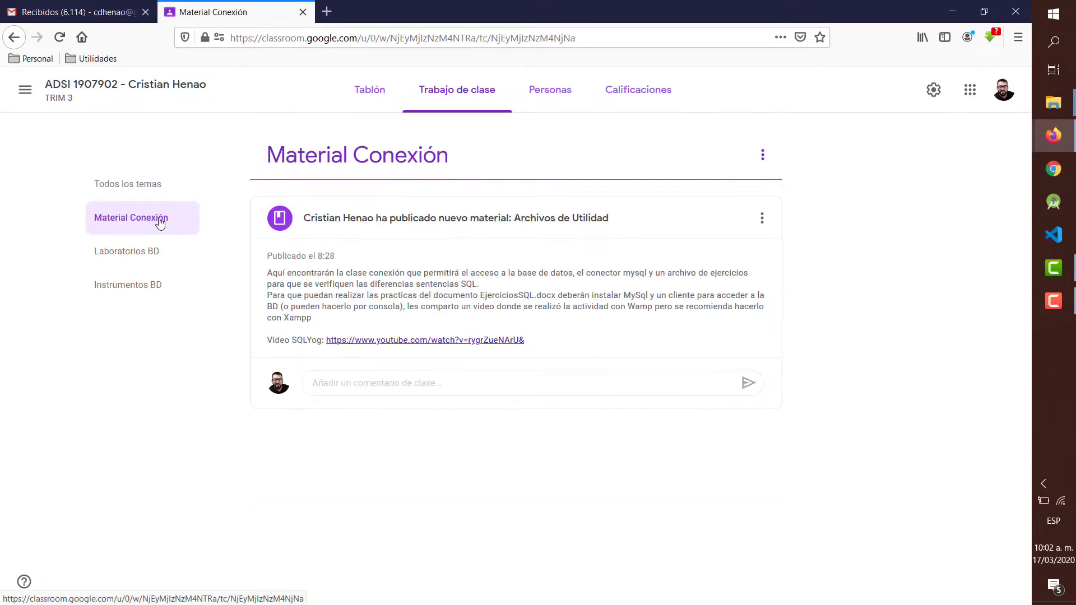
pyautogui.click(136, 253)
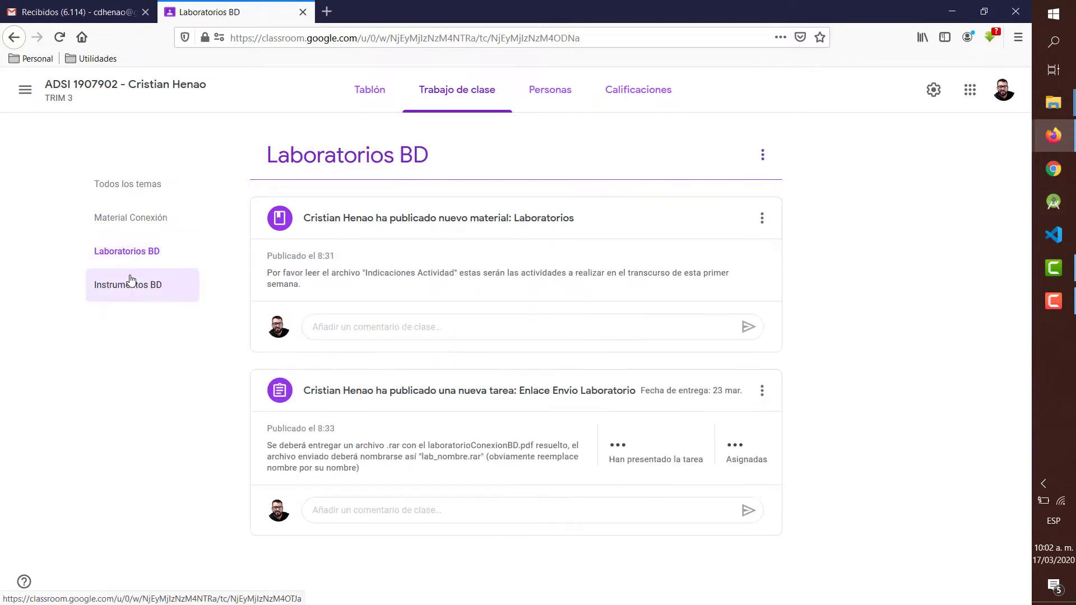
pyautogui.click(128, 288)
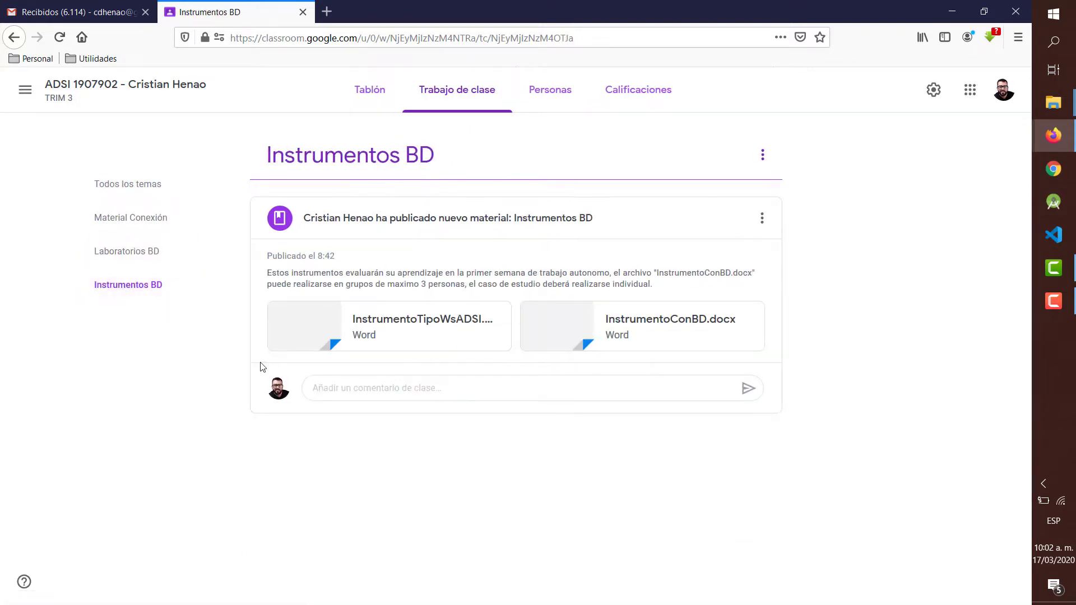
pyautogui.click(143, 190)
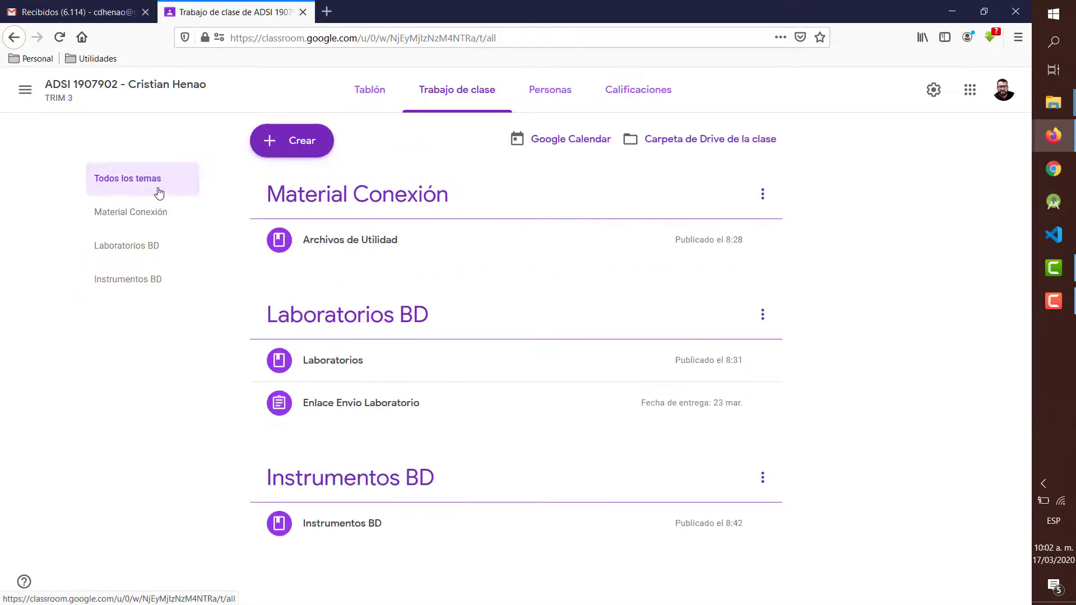
# Expand the Archivos de Utilidad and Laboratorios materials to examine their descriptions and attached files
pyautogui.click(379, 237)
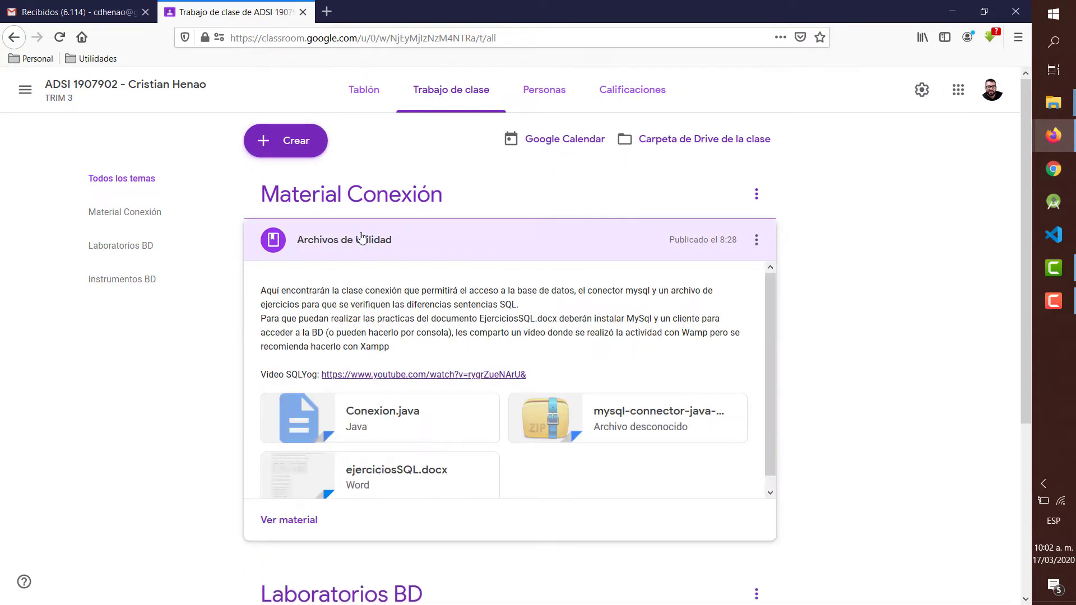
pyautogui.scroll(-1, 467, 348)
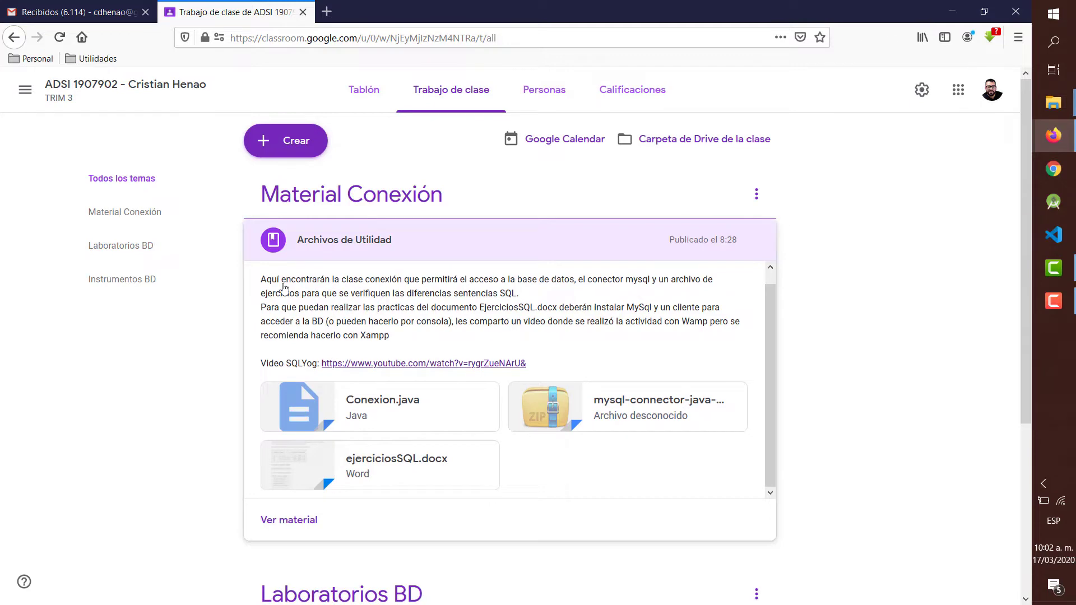
pyautogui.scroll(-4, 437, 370)
pyautogui.click(356, 400)
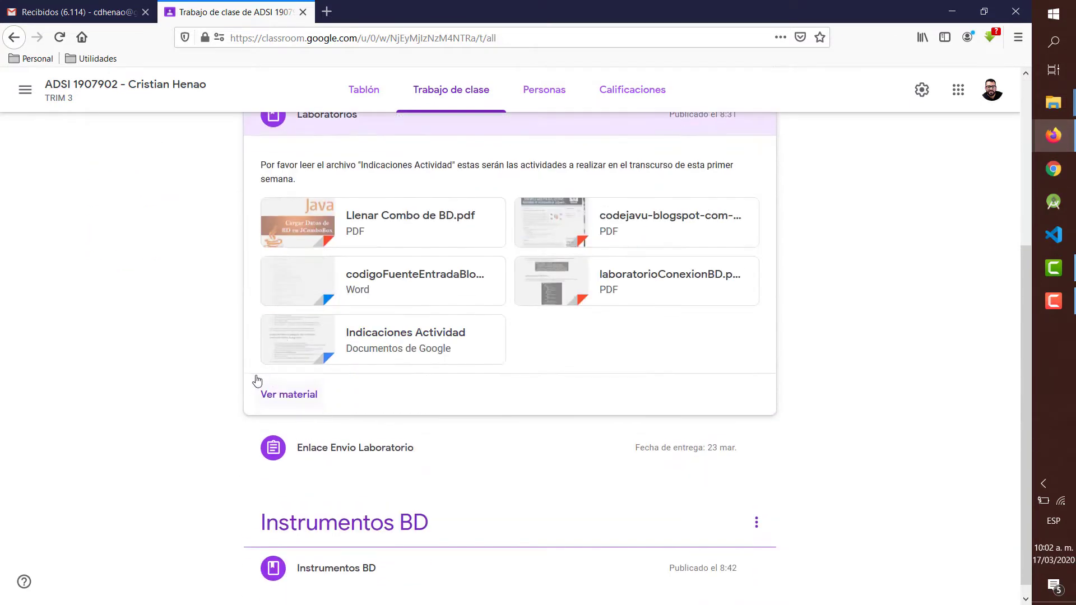
pyautogui.scroll(2, 261, 363)
pyautogui.scroll(-2, 303, 403)
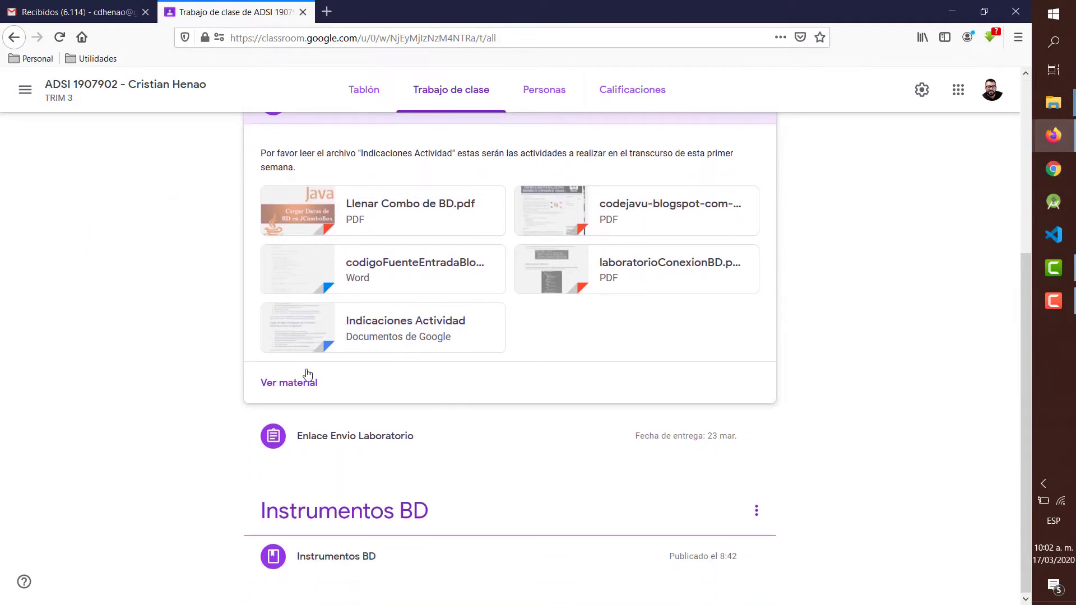
# View the Instrumentos BD topic page, go back to all classwork, and expand the Instrumentos BD material
pyautogui.click(377, 511)
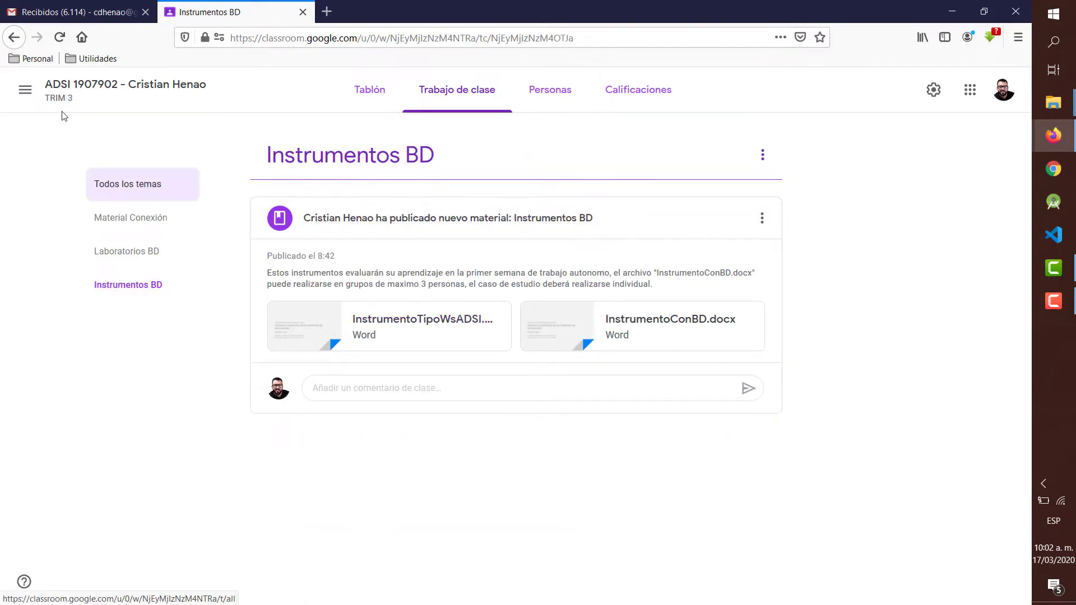
pyautogui.click(16, 41)
pyautogui.scroll(-4, 387, 392)
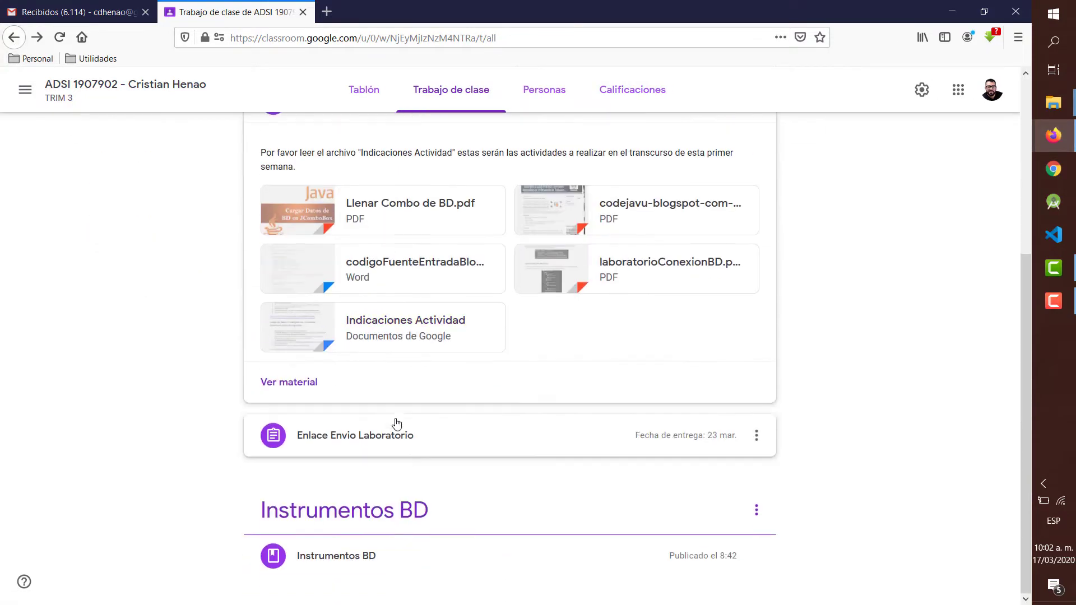
pyautogui.click(369, 555)
pyautogui.scroll(5, 371, 405)
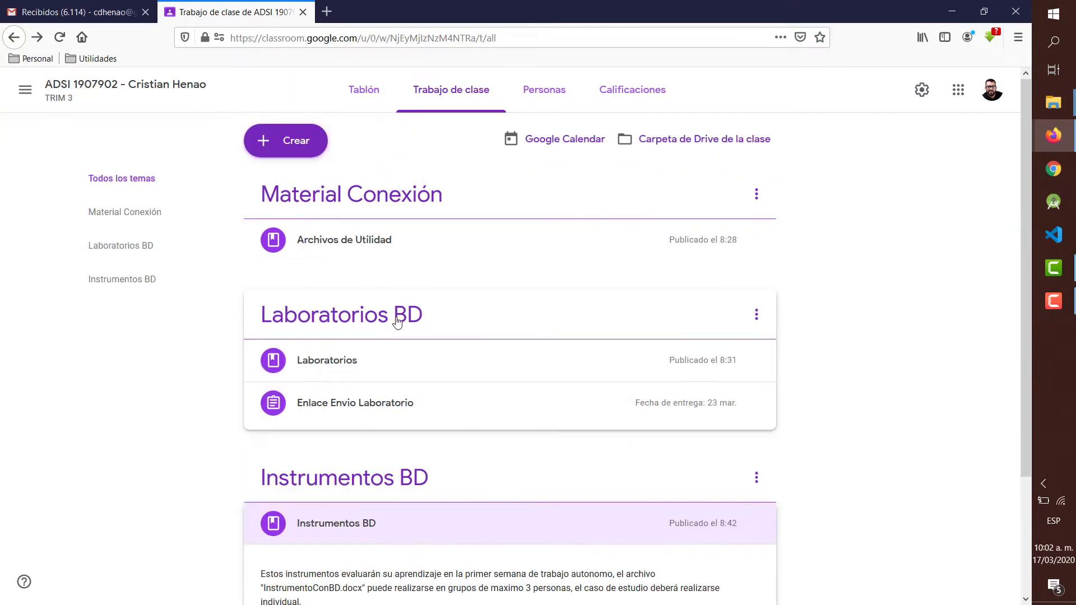
# Expand the Laboratorios material and the Enlace Envio Laboratorio assignment, and view the assignment's student submissions
pyautogui.click(358, 370)
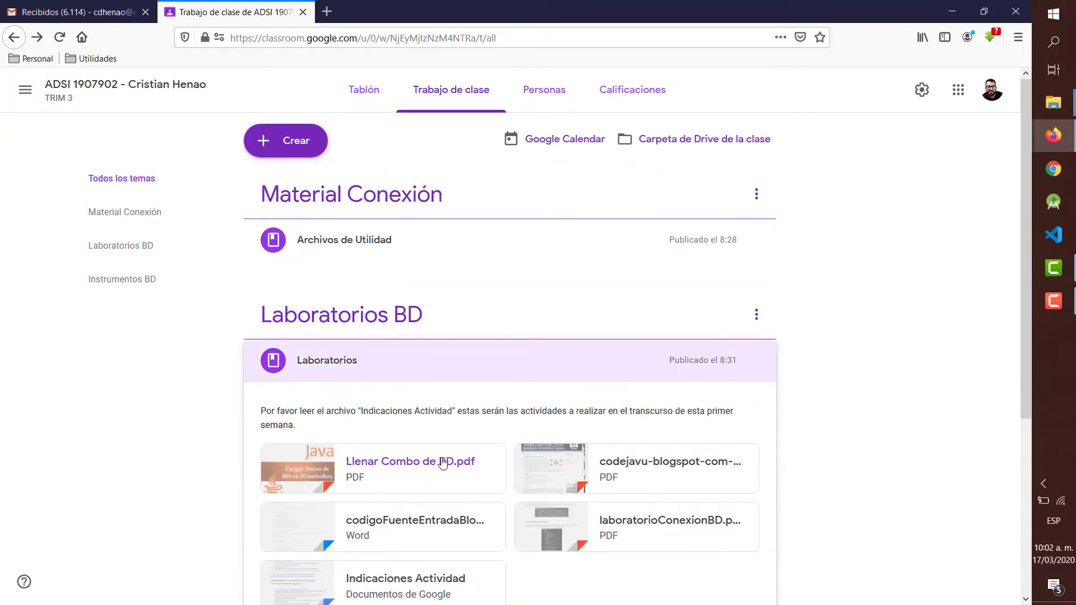
pyautogui.scroll(-5, 436, 463)
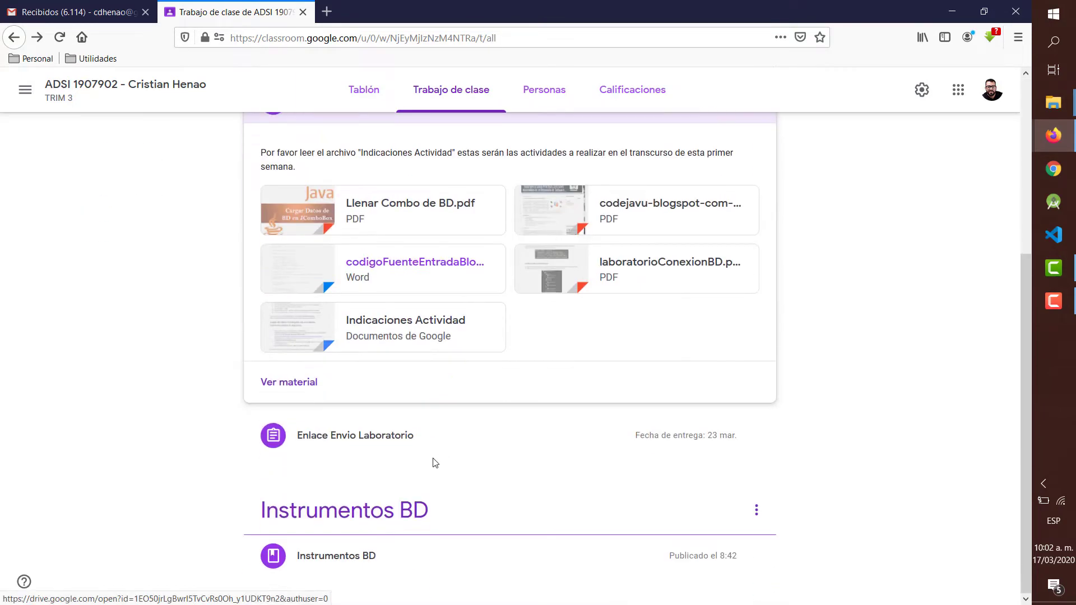
pyautogui.click(390, 441)
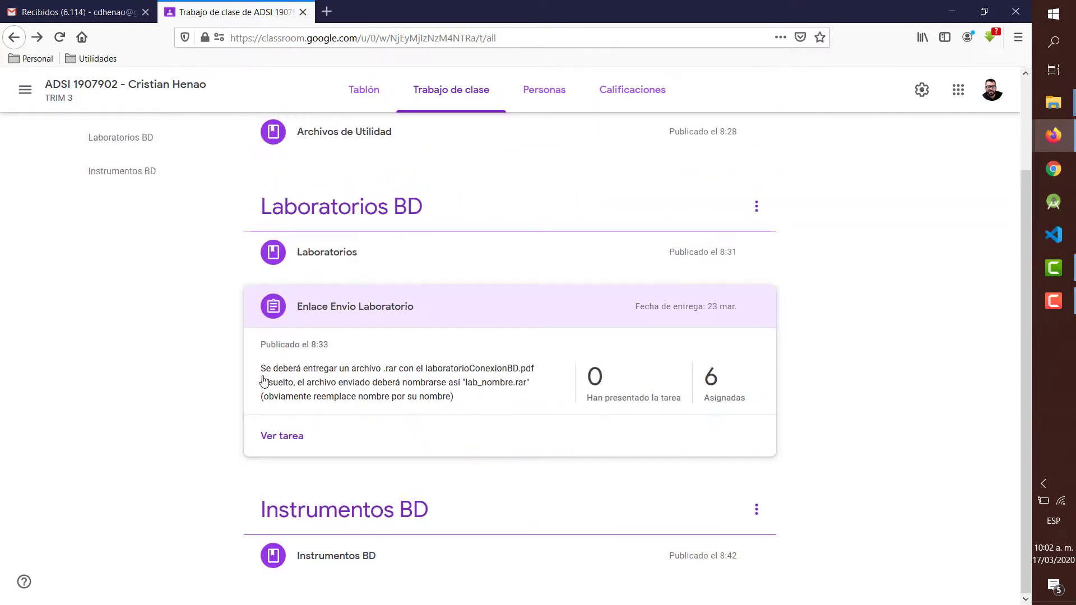
pyautogui.click(304, 437)
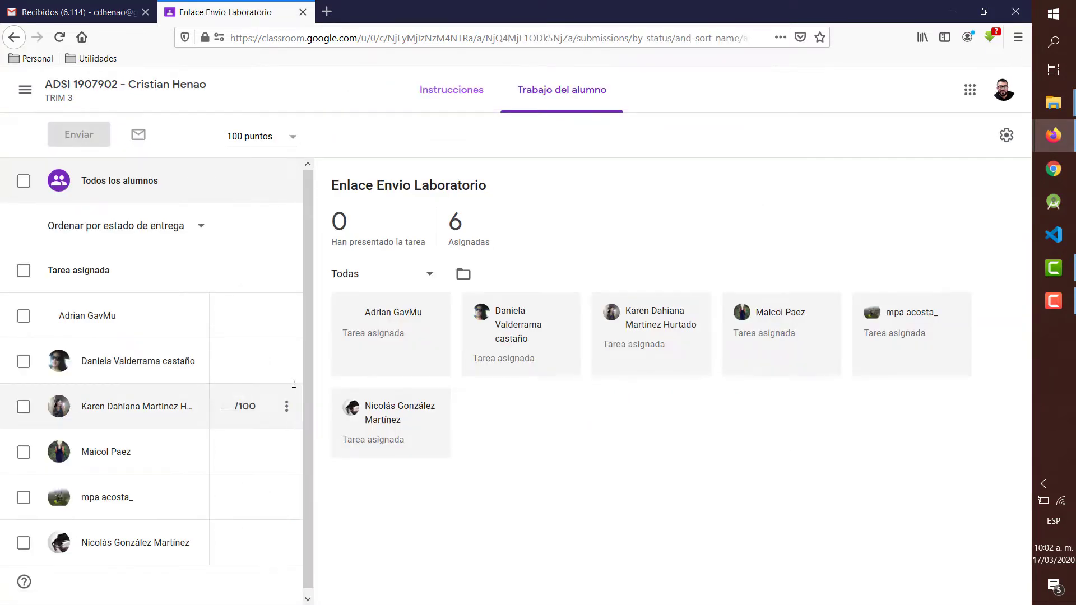
pyautogui.scroll(-1, 302, 277)
pyautogui.scroll(1, 304, 287)
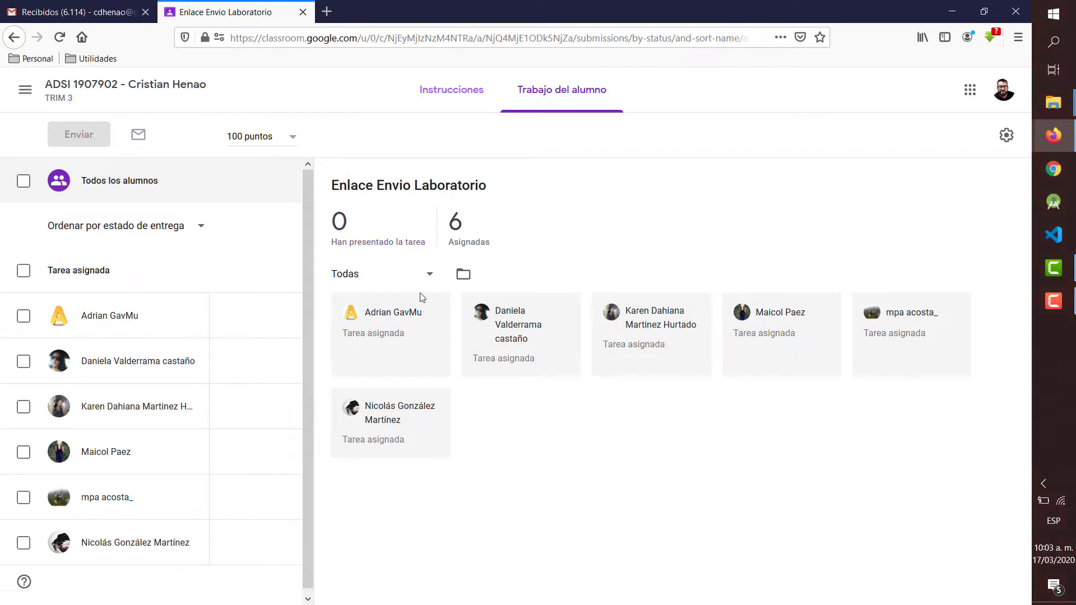
# Examine the instructions of the Enlace Envio Laboratorio assignment
pyautogui.click(455, 89)
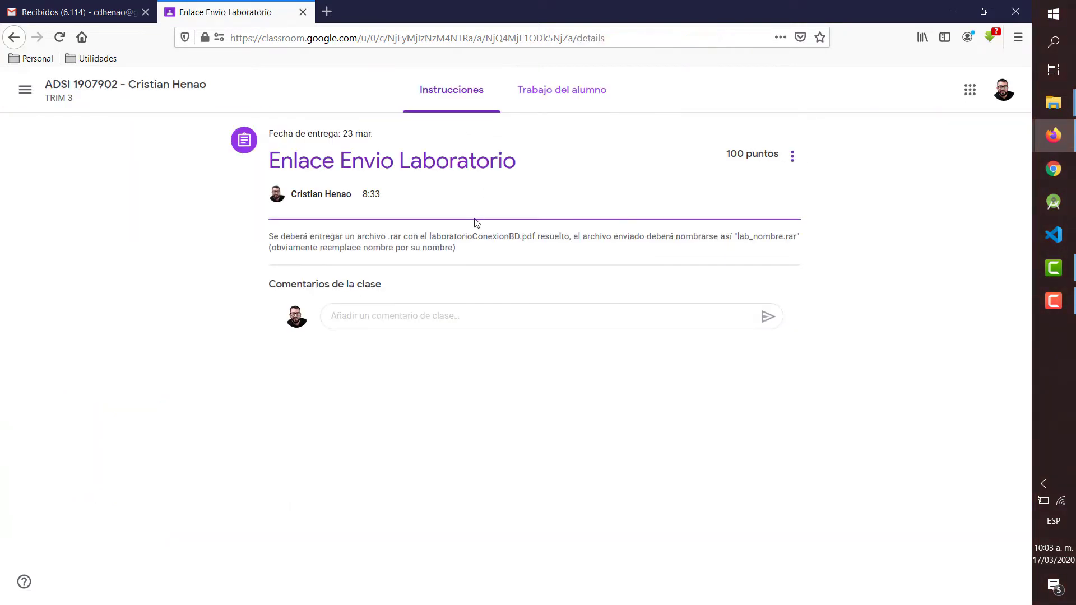
pyautogui.moveTo(465, 255); pyautogui.dragTo(260, 238)
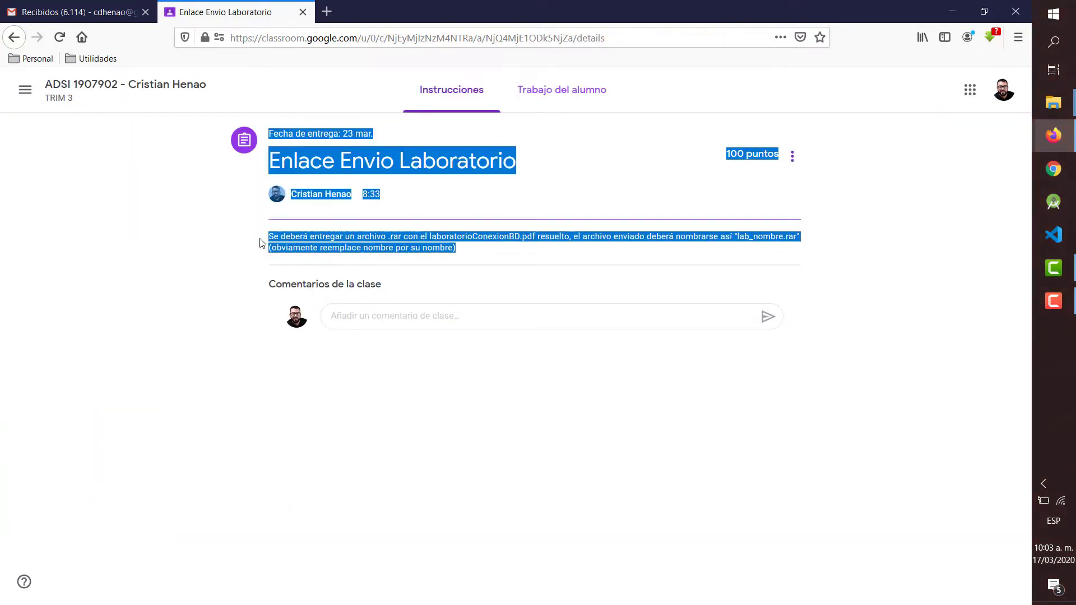
pyautogui.click(204, 243)
# Return to the ADSI 1907902 class and view its people list and gradebook
pyautogui.click(31, 99)
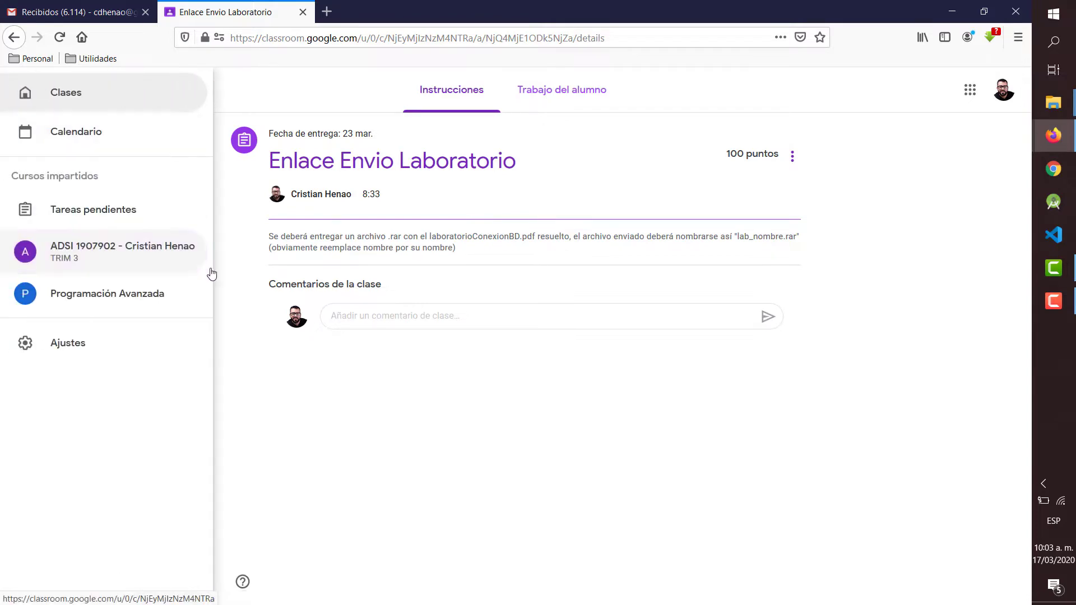
pyautogui.click(107, 254)
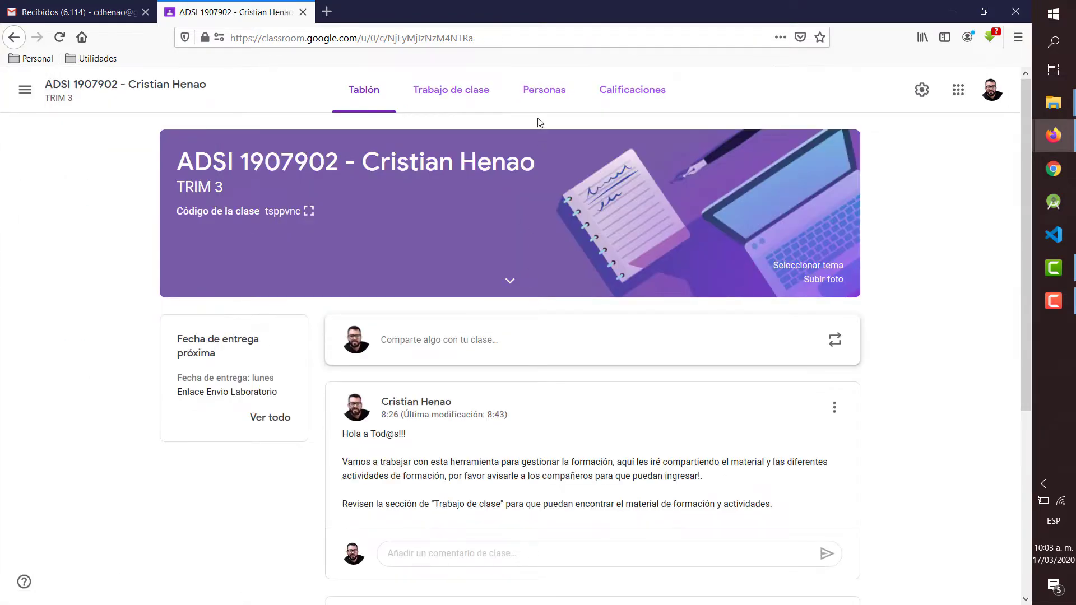
pyautogui.click(543, 92)
pyautogui.click(592, 310)
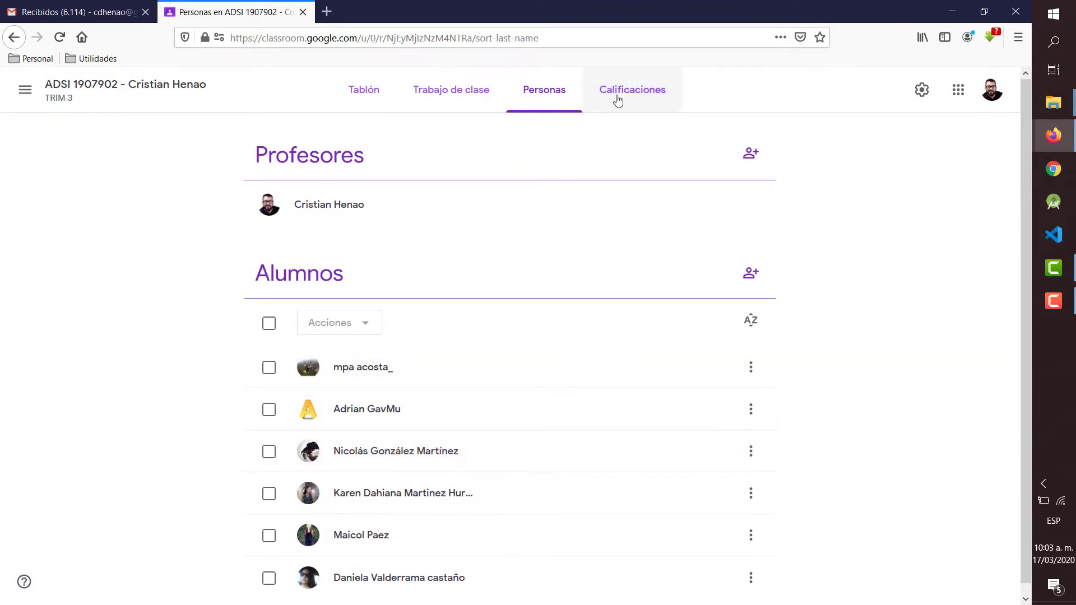
pyautogui.click(615, 97)
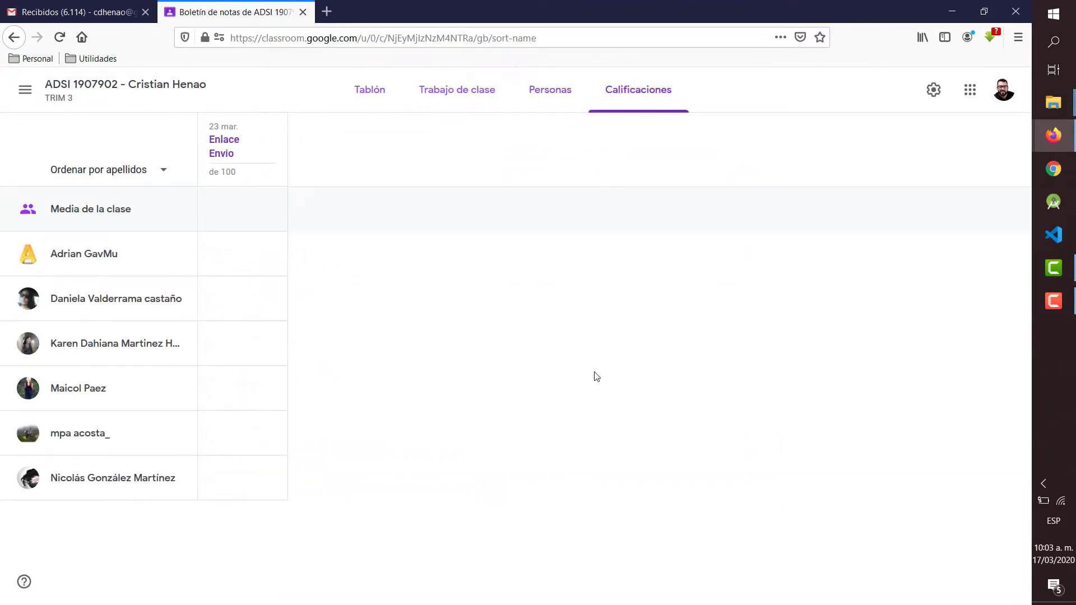
# Open the individual work page of the last student in the class people list
pyautogui.click(541, 92)
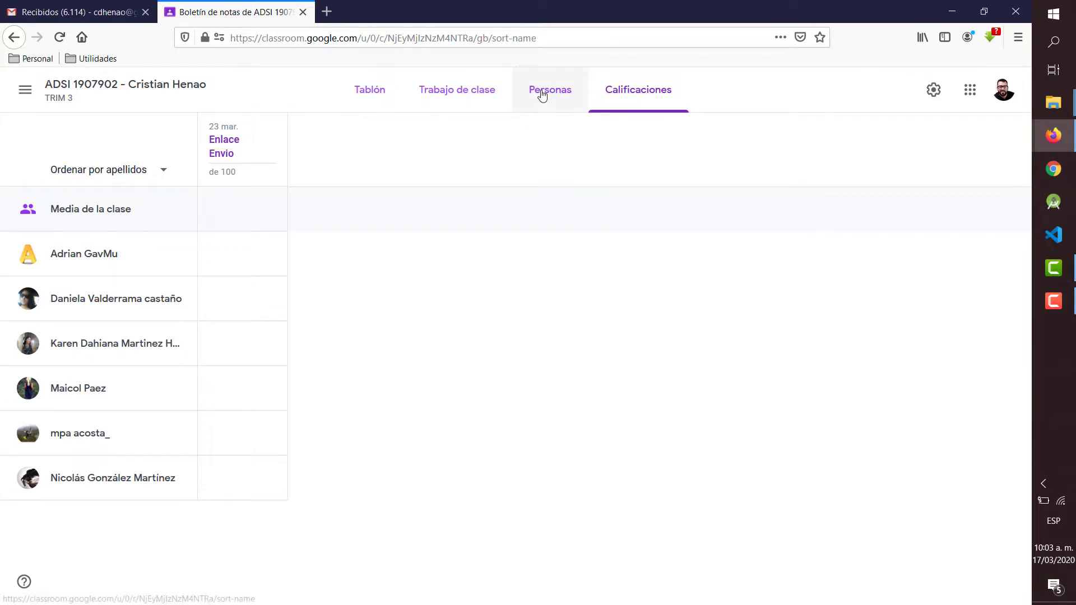
pyautogui.scroll(-1, 392, 538)
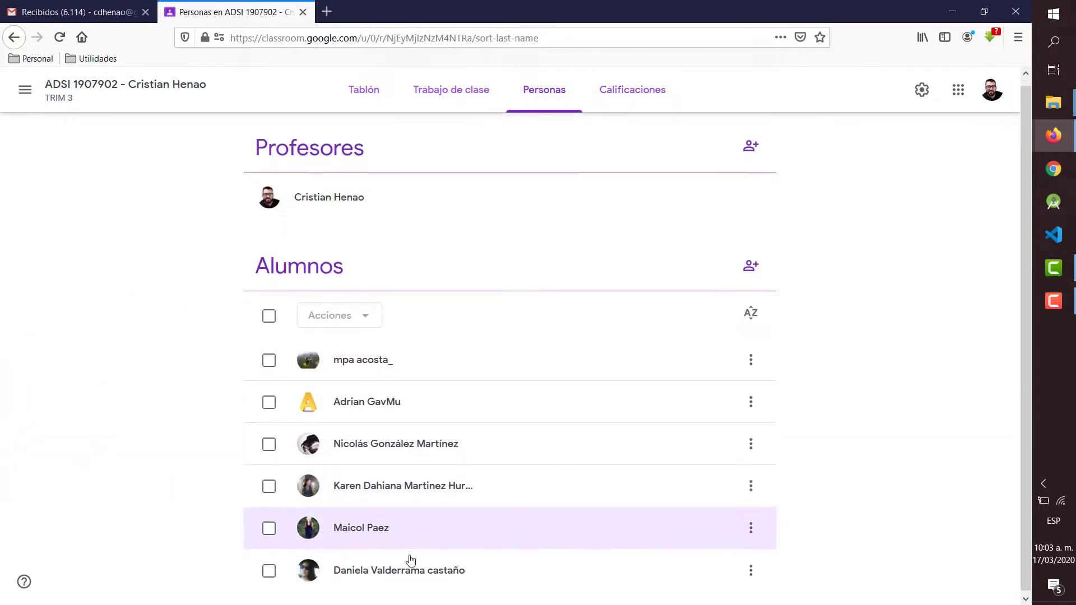
pyautogui.click(406, 569)
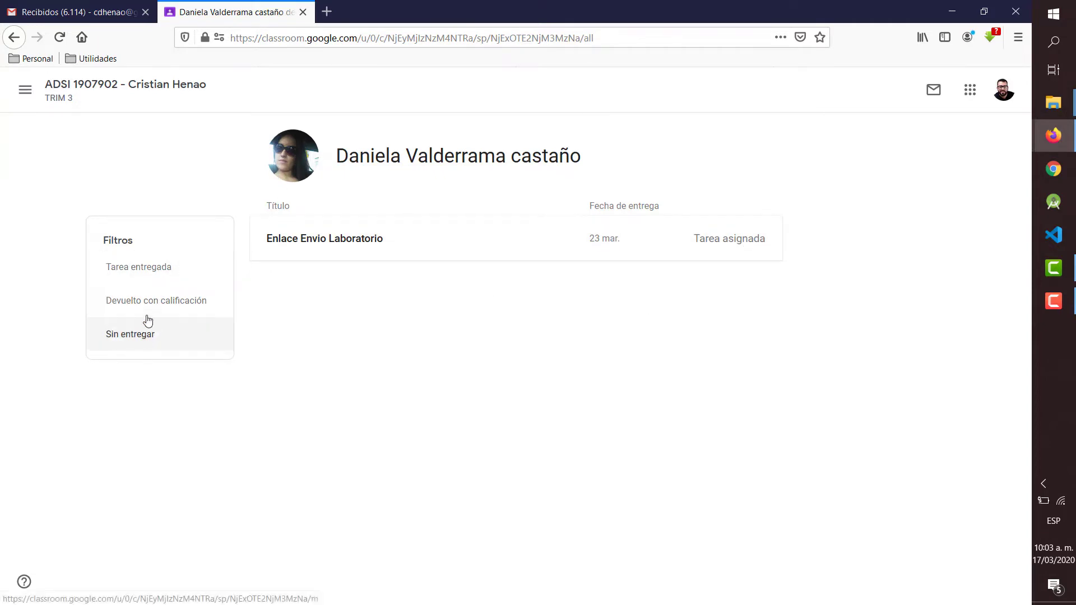
# View the pending assignments to review across all classes
pyautogui.click(25, 90)
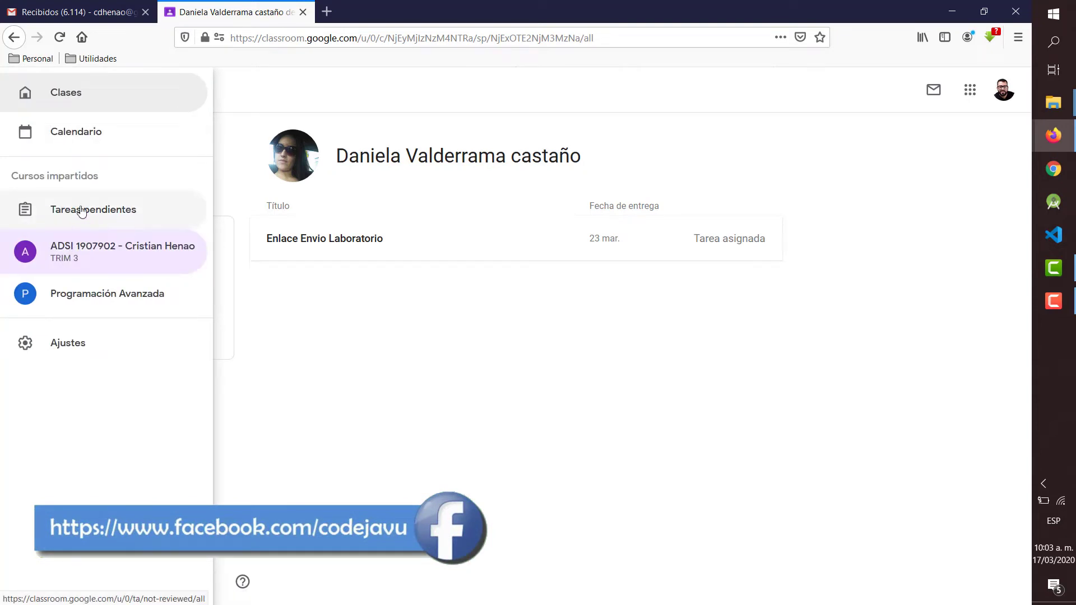
pyautogui.click(80, 210)
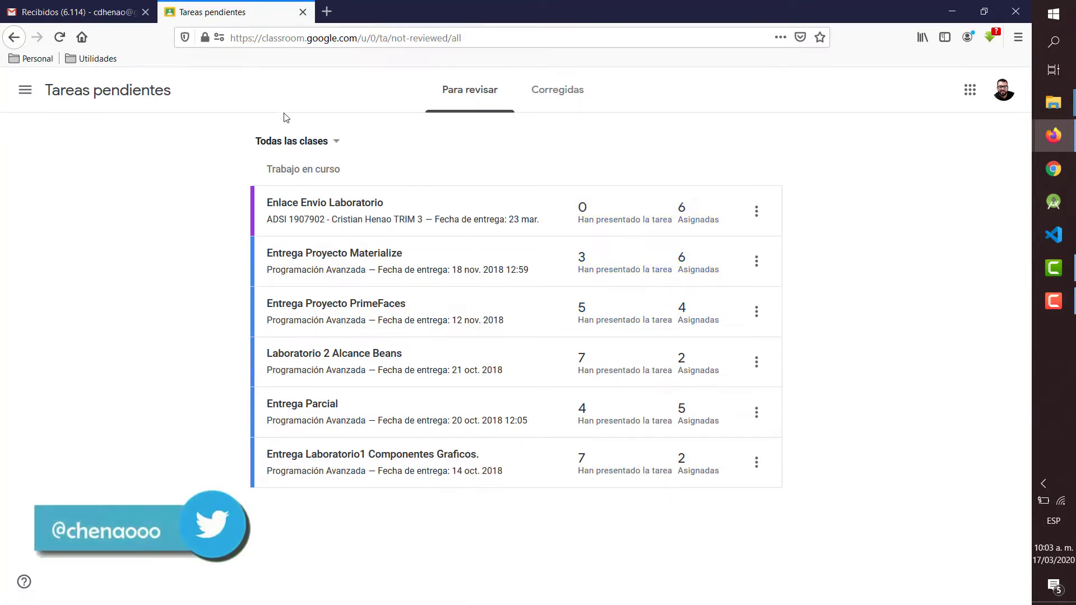
# Return to the classes overview and check the options for joining or creating a class
pyautogui.click(26, 92)
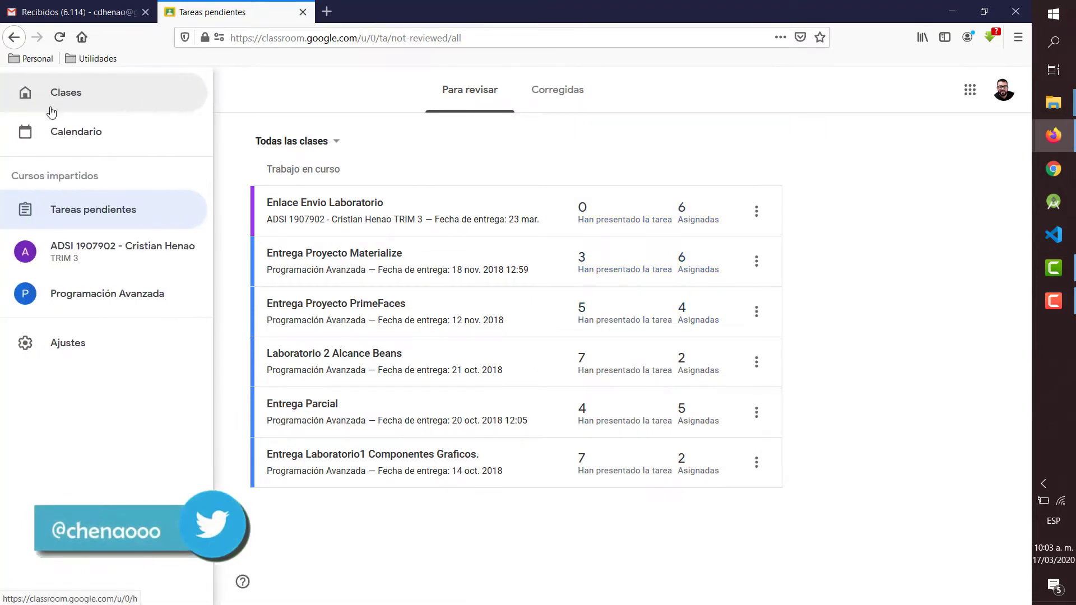
pyautogui.click(81, 101)
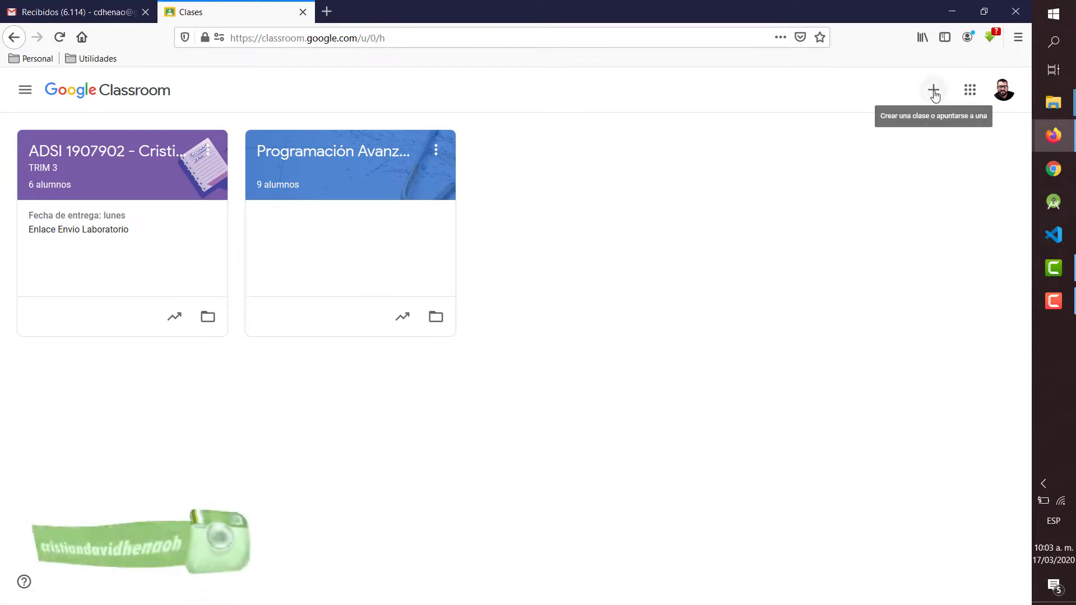
pyautogui.click(933, 91)
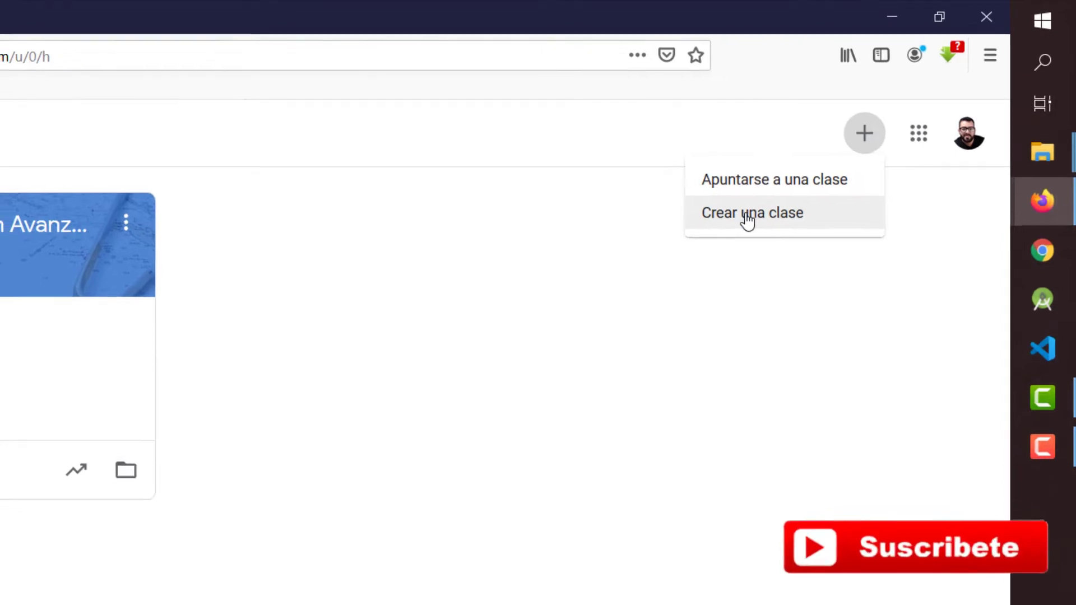
pyautogui.click(602, 474)
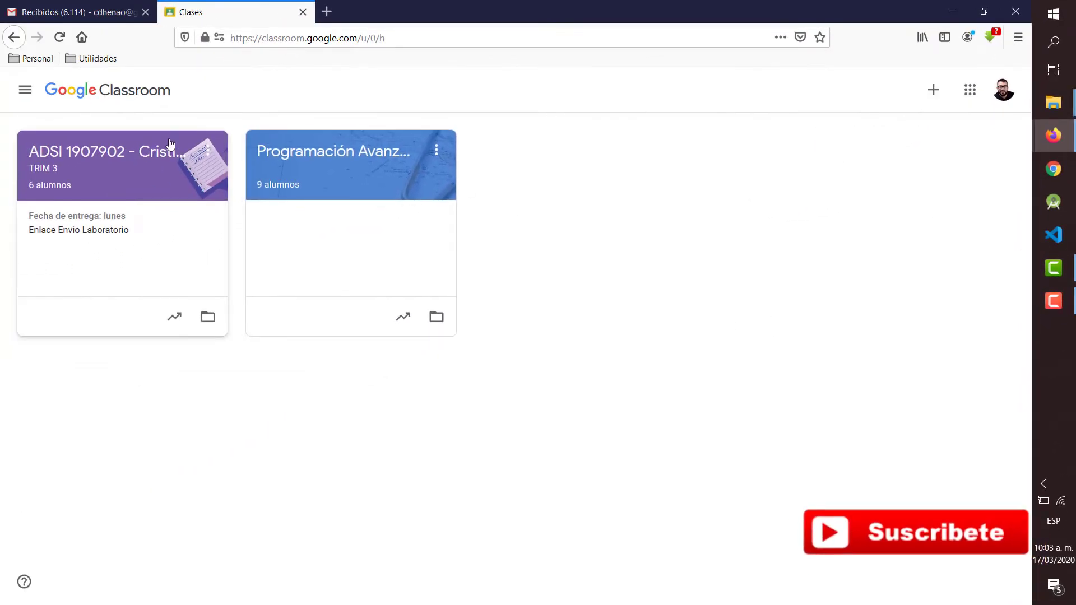
# Open the ADSI 1907902 class and display its class code enlarged
pyautogui.click(107, 162)
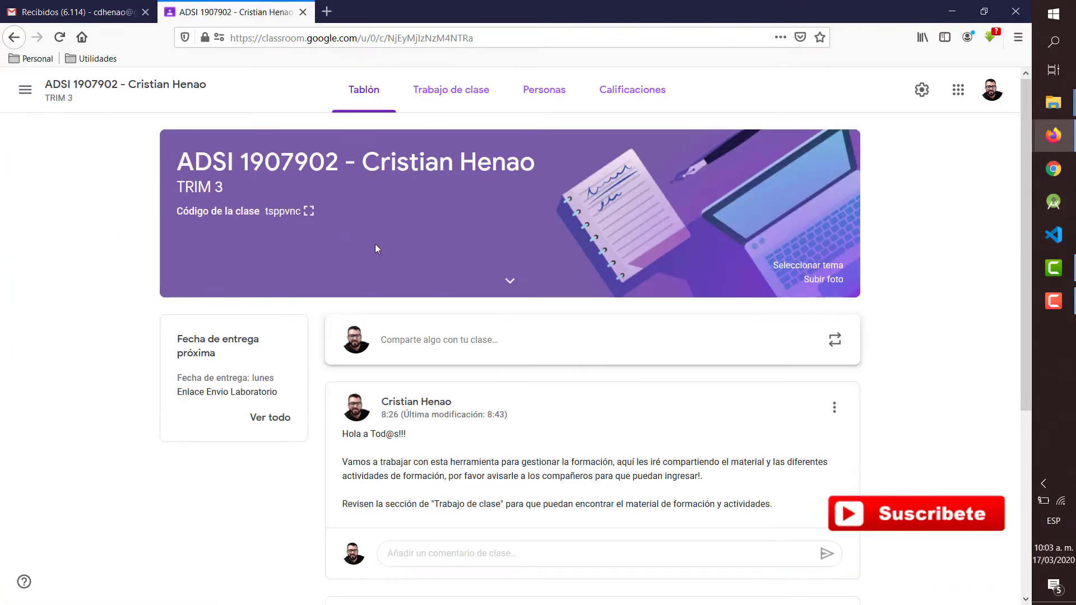
pyautogui.click(309, 213)
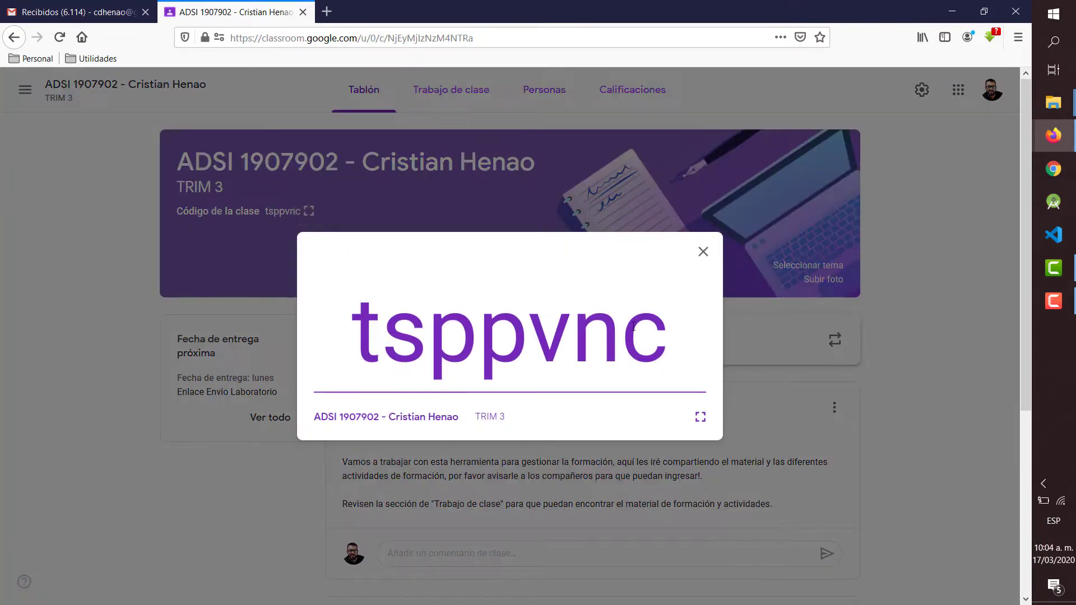
pyautogui.moveTo(663, 333); pyautogui.dragTo(329, 333)
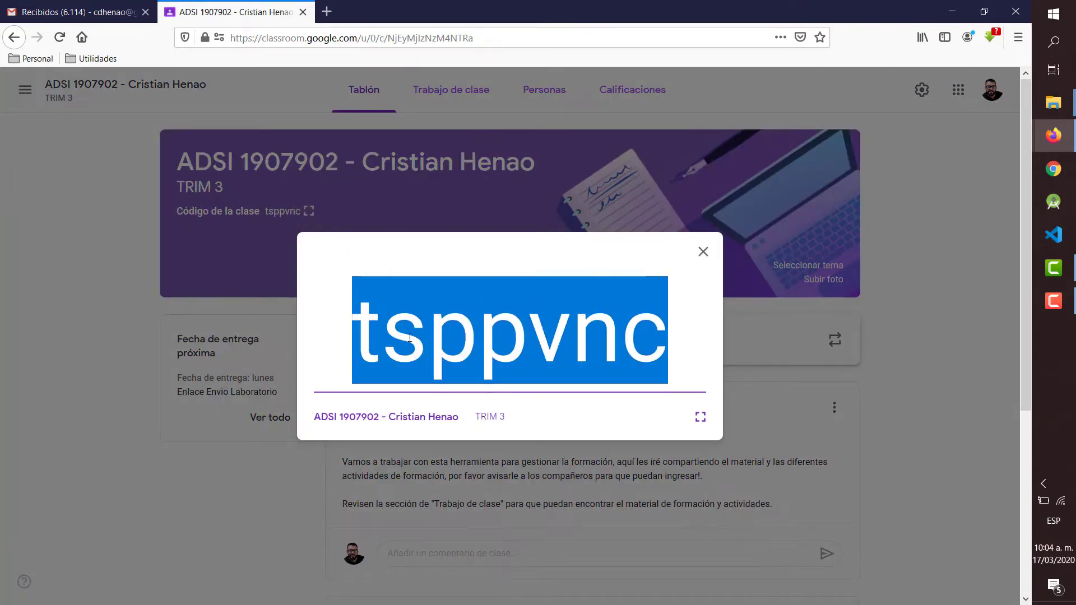
pyautogui.click(700, 254)
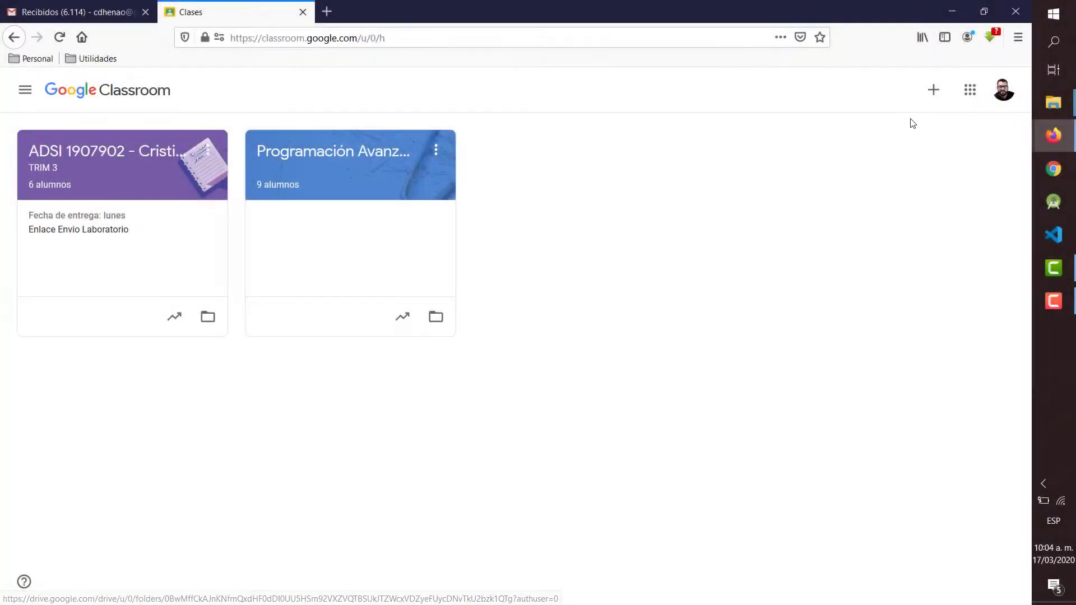
# Start creating a new class and accept the notice about not using Classroom at an educational centre with students
pyautogui.click(872, 134)
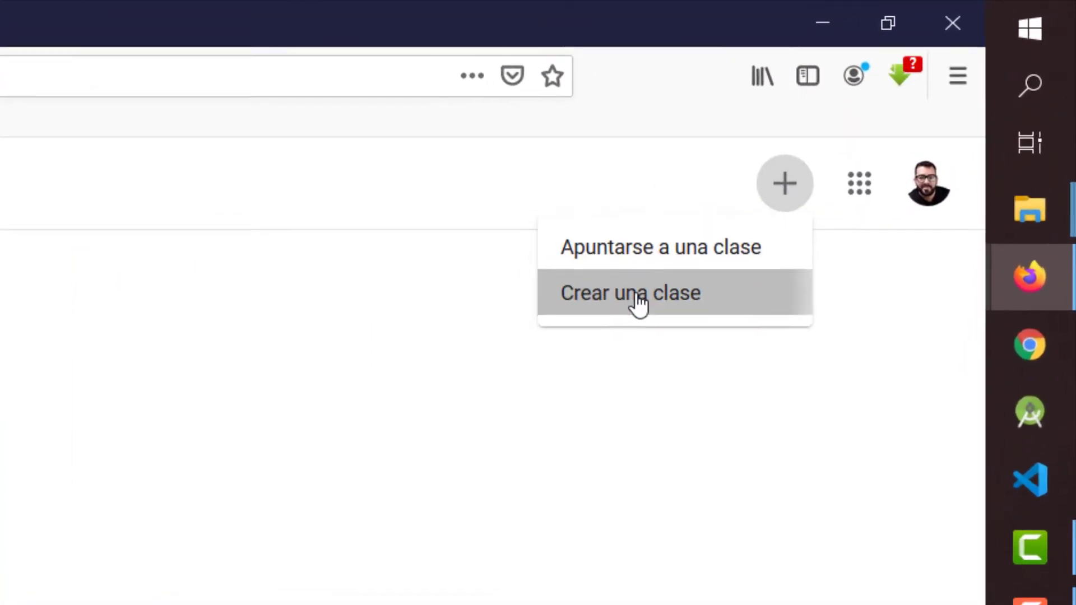
pyautogui.click(639, 302)
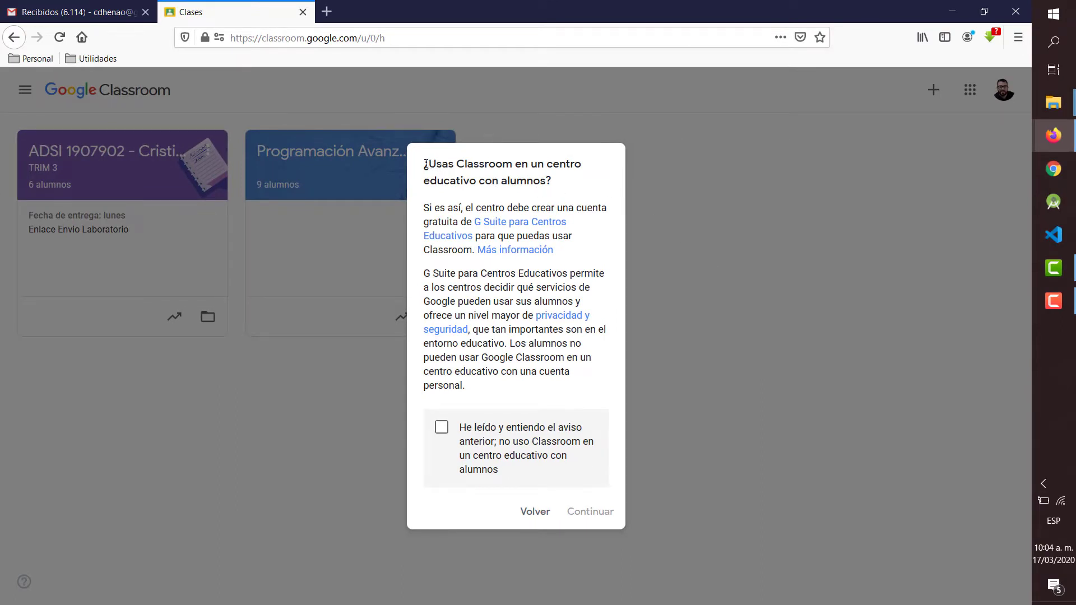
pyautogui.moveTo(437, 167); pyautogui.dragTo(560, 390)
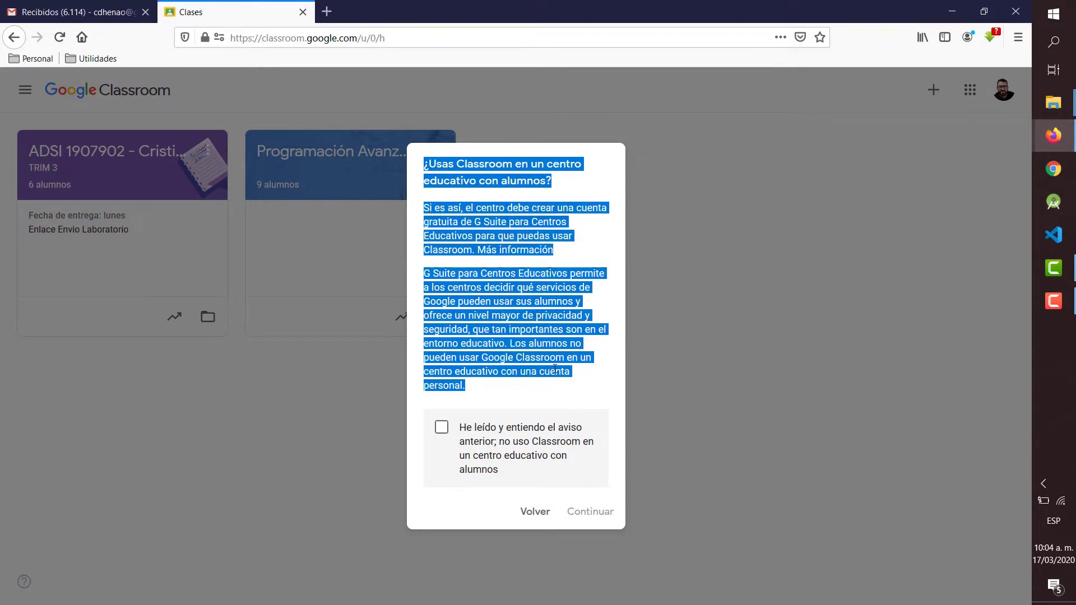
pyautogui.click(555, 369)
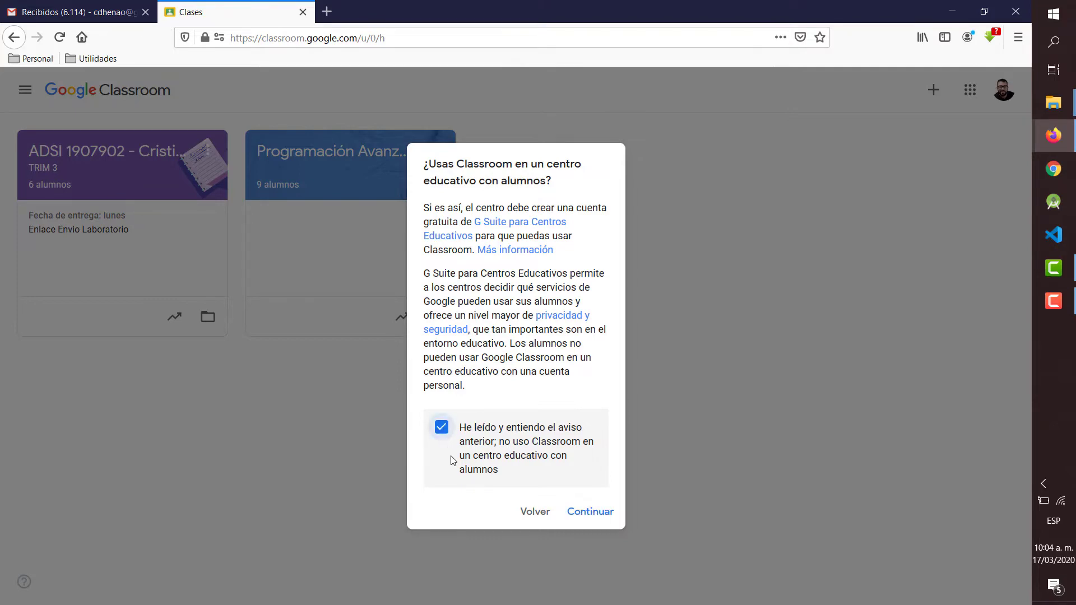
pyautogui.click(599, 516)
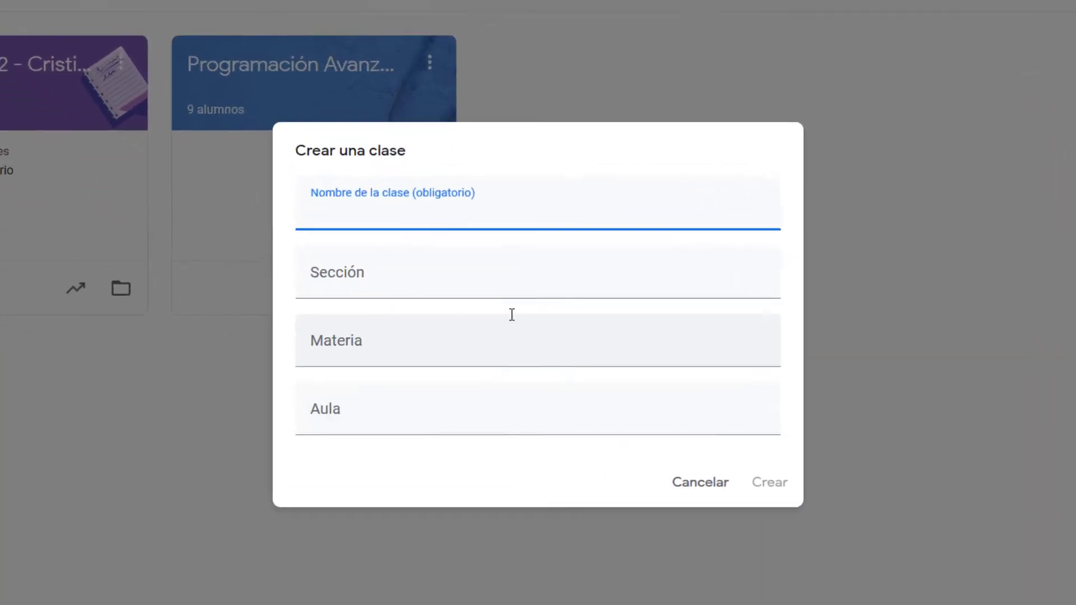
# Create the class named ADSI 2026914 plus the teacher's name, with section Trim 1 and subject Fundamentos de Programación
pyautogui.write('ADSI 2026914')
pyautogui.write('- Cristian Henao')
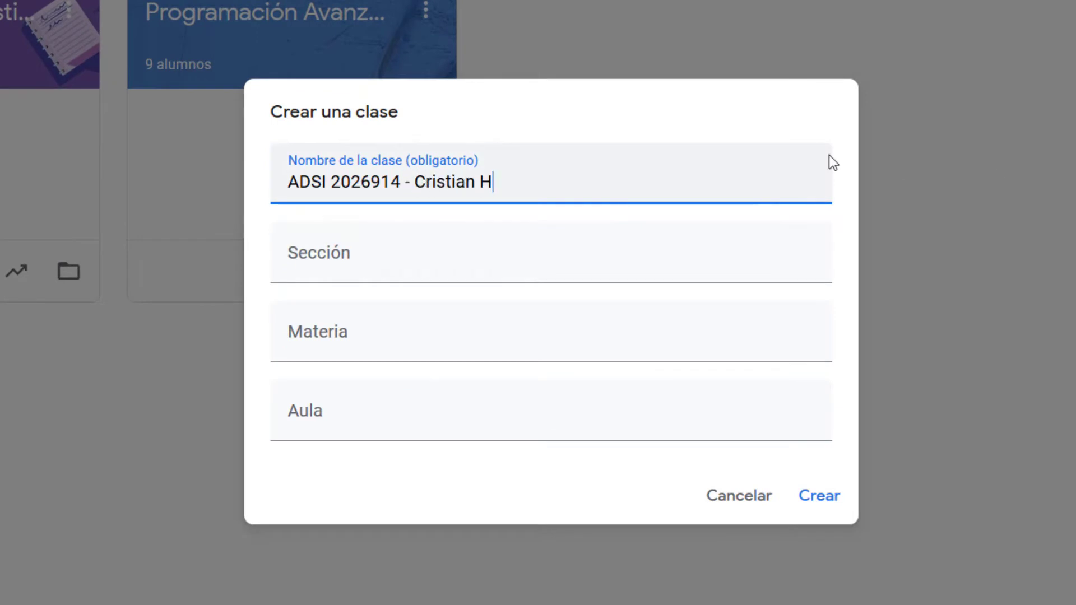
pyautogui.press('Tab')
pyautogui.write('Trim 1')
pyautogui.click(415, 343)
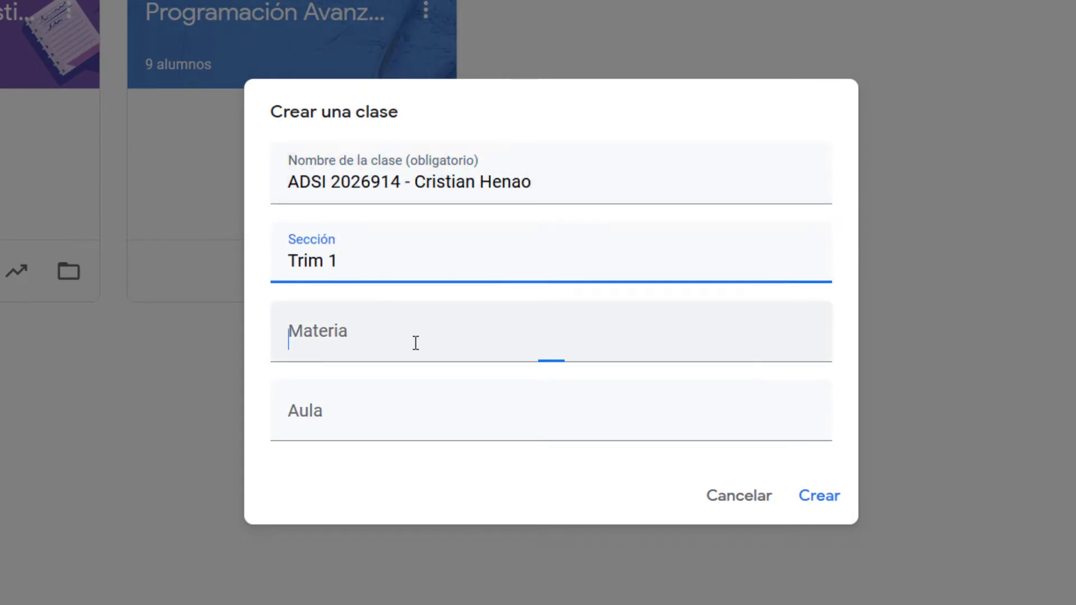
pyautogui.write('Fundamentos Programación')
pyautogui.hotkey('ctrl', 'Left')
pyautogui.write('de')
pyautogui.click(820, 496)
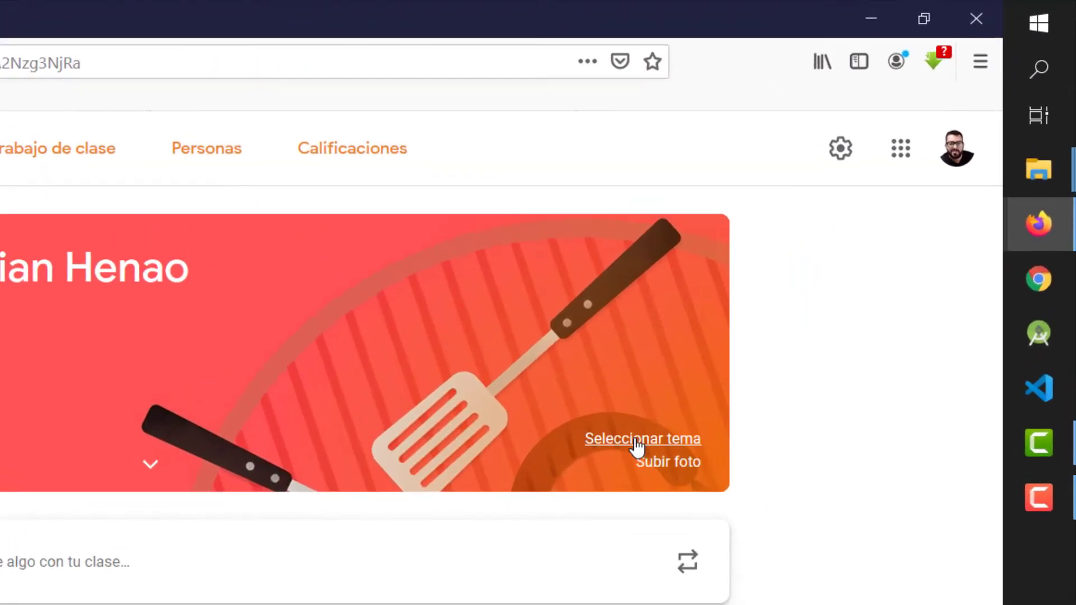
# Change the new class's theme to the General gallery image with the laptop, tablet and phone
pyautogui.click(810, 267)
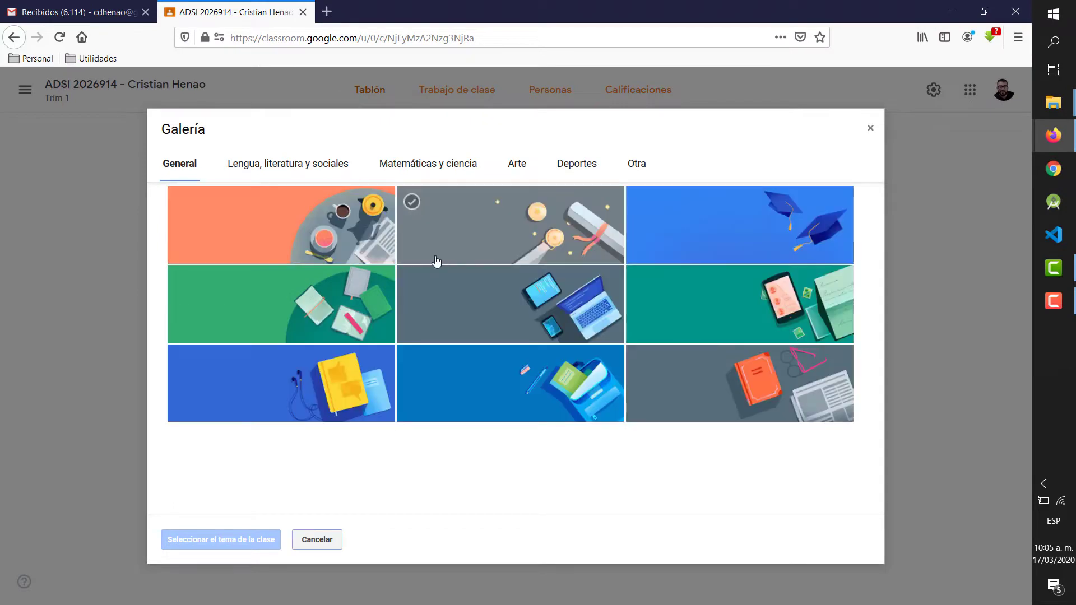
pyautogui.click(543, 297)
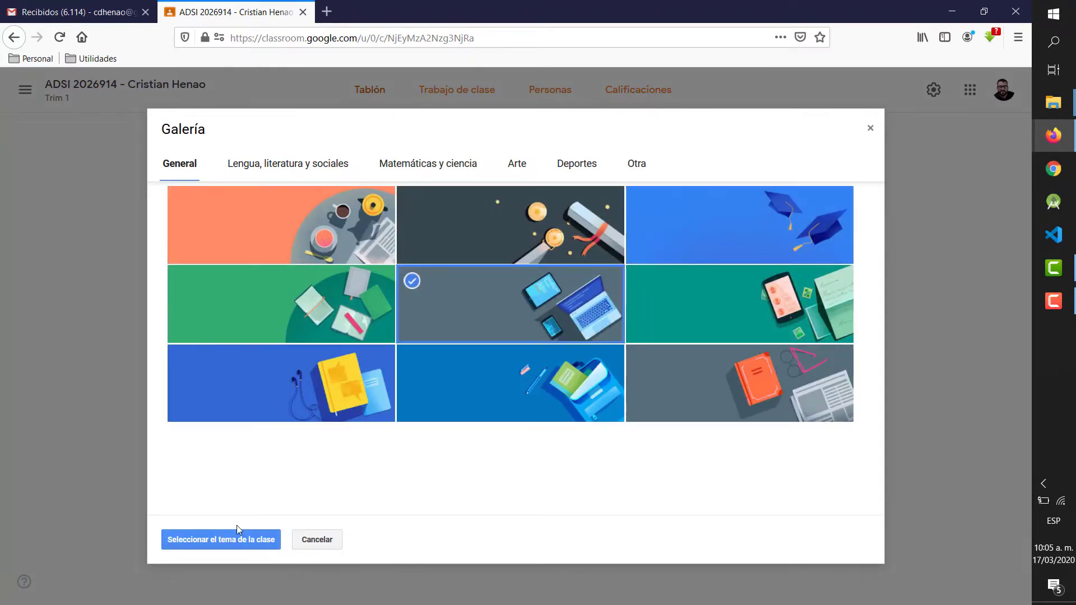
pyautogui.click(233, 540)
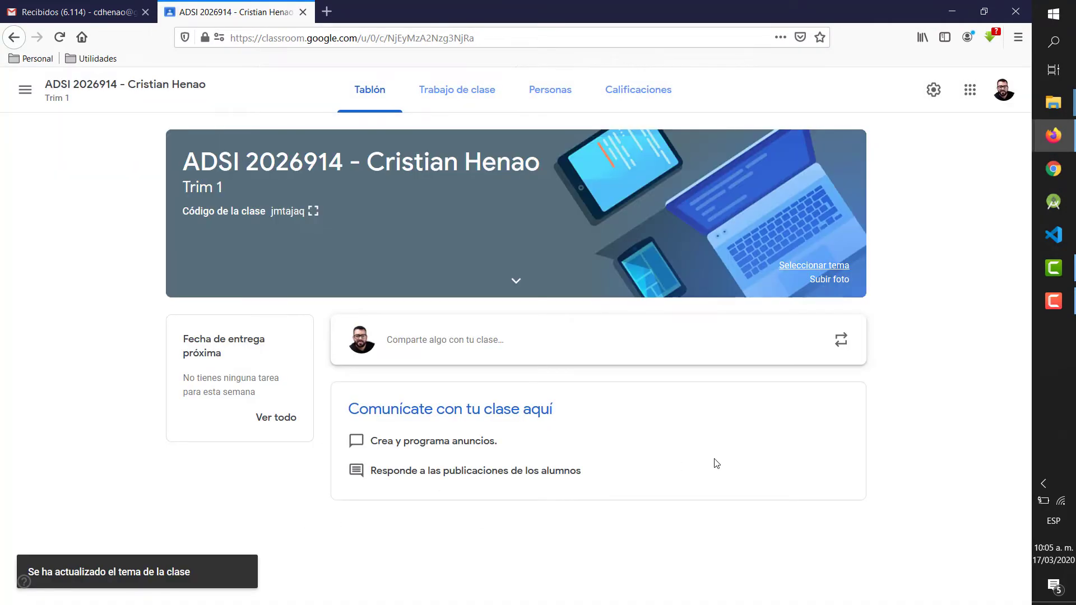
# Post to the stream: "Hola, nos comunicaremos por aquí para la entrega y revisión de actividades, verifiquen la sección "Trabajo de Clase""
pyautogui.click(486, 339)
pyautogui.write('Hola, nos comunicaremos por aquí pa')
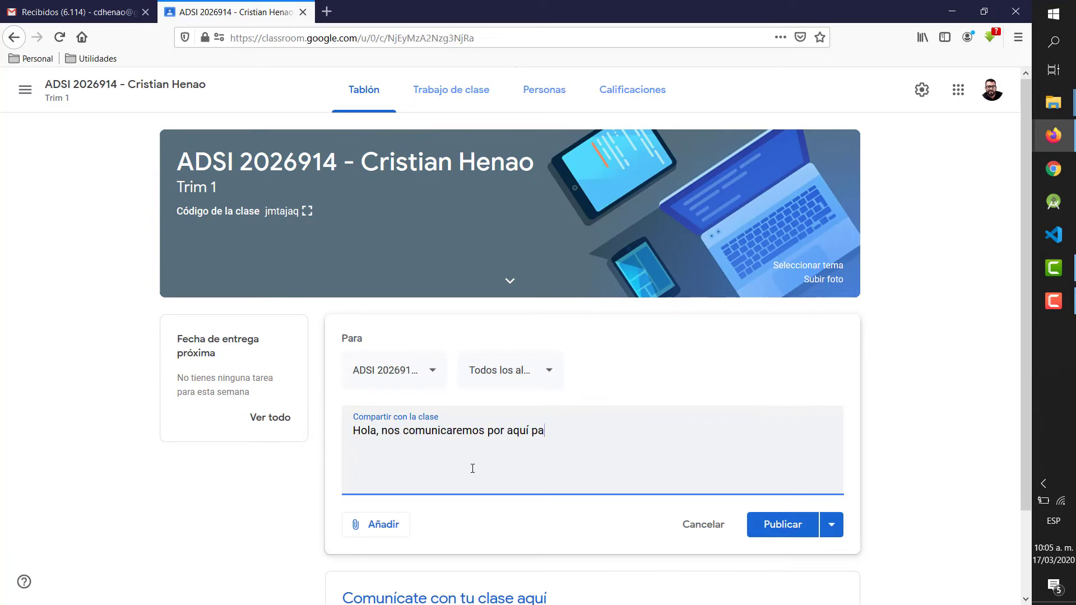
pyautogui.write('ra la enrega y revisión de actividades,')
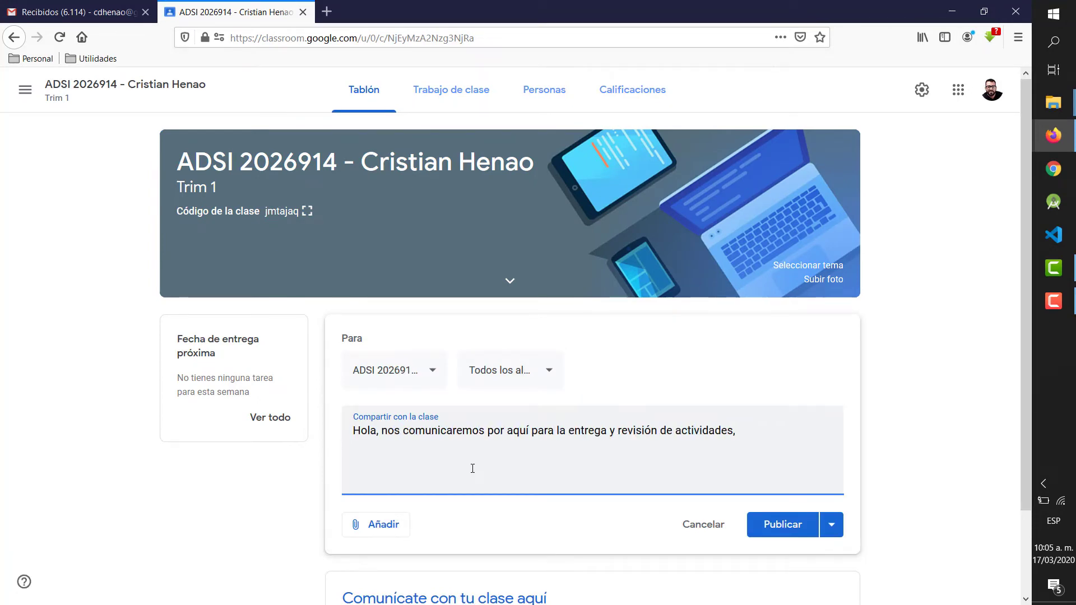
pyautogui.press('BackSpace')
pyautogui.press('BackSpace')
pyautogui.write('la sección "Trabajo de Clase"')
pyautogui.click(783, 524)
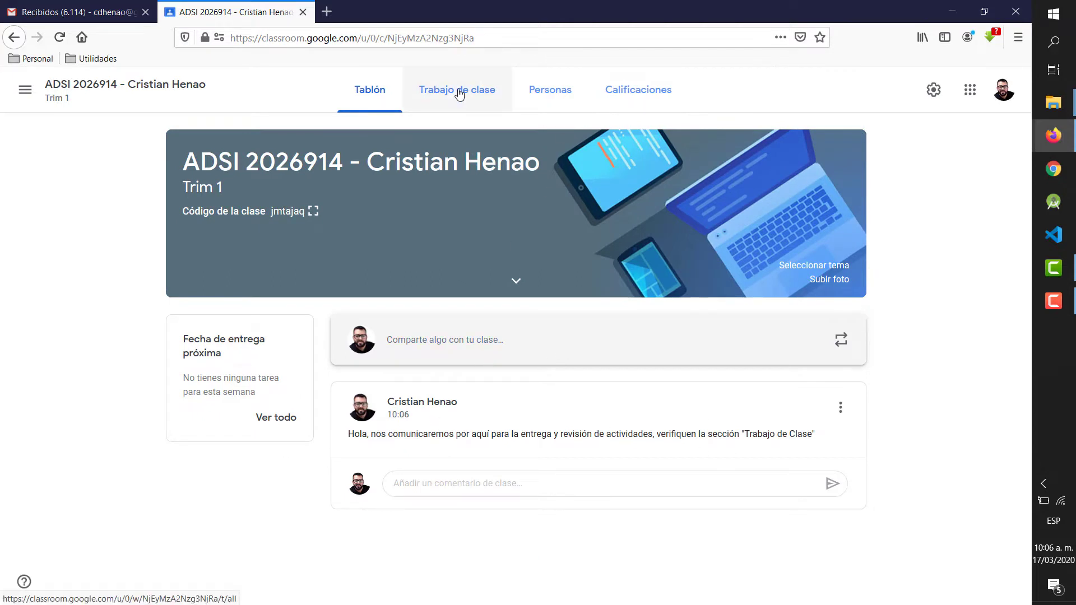
# Check the new class's people list and add a classwork topic named Estructuras Iterativas
pyautogui.click(537, 91)
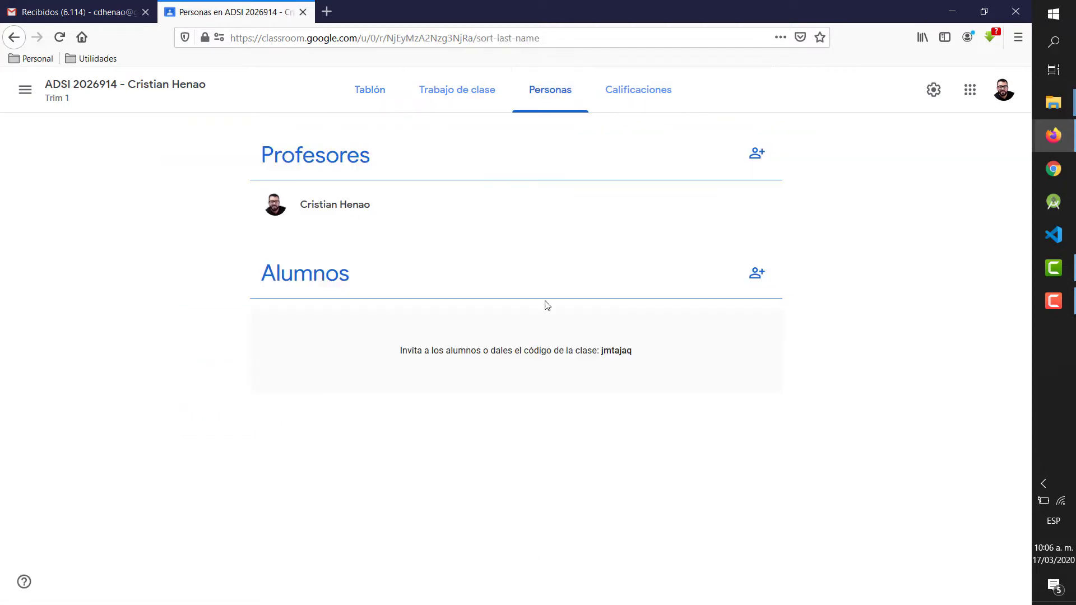
pyautogui.click(459, 101)
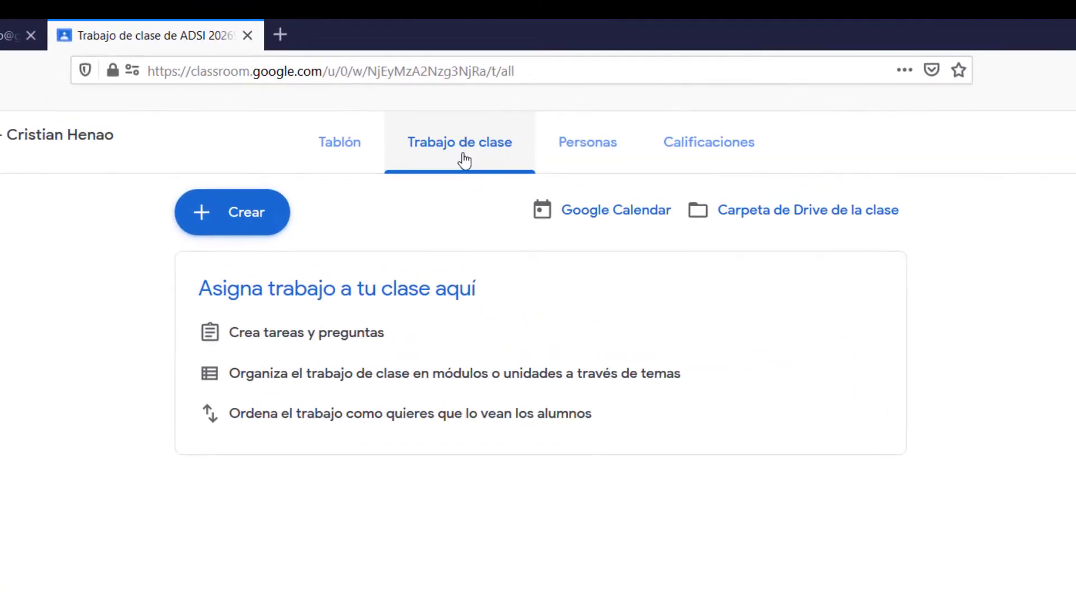
pyautogui.click(240, 229)
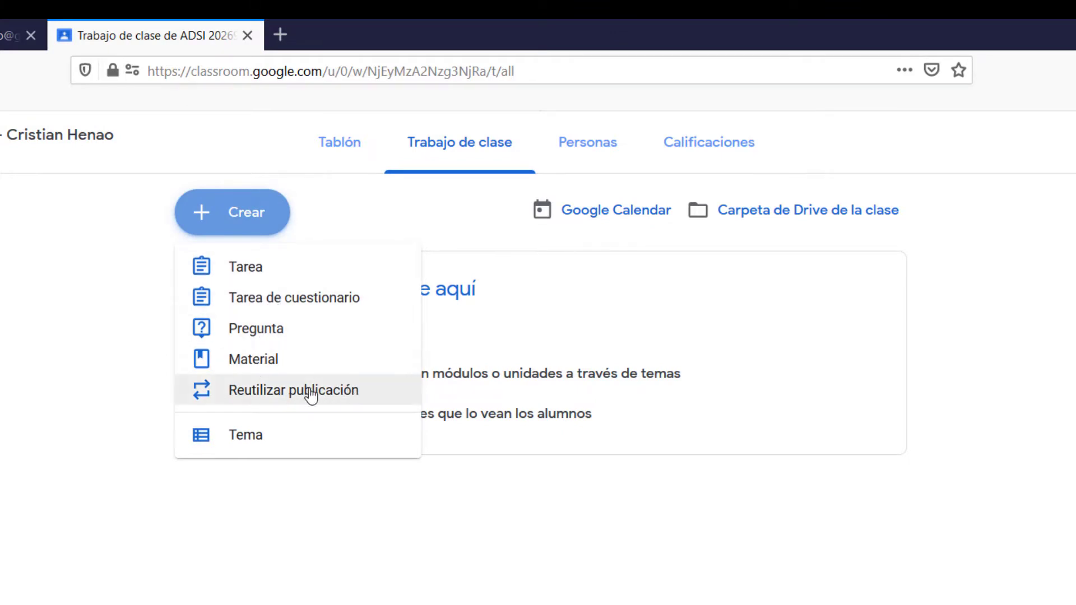
pyautogui.click(253, 443)
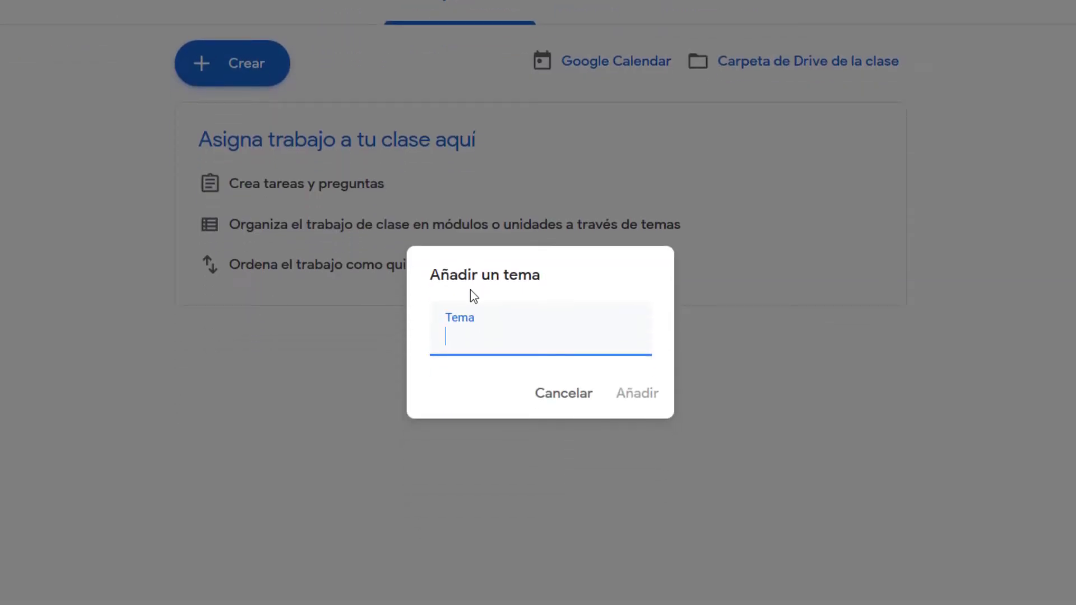
pyautogui.write('Estructuras Iterativas')
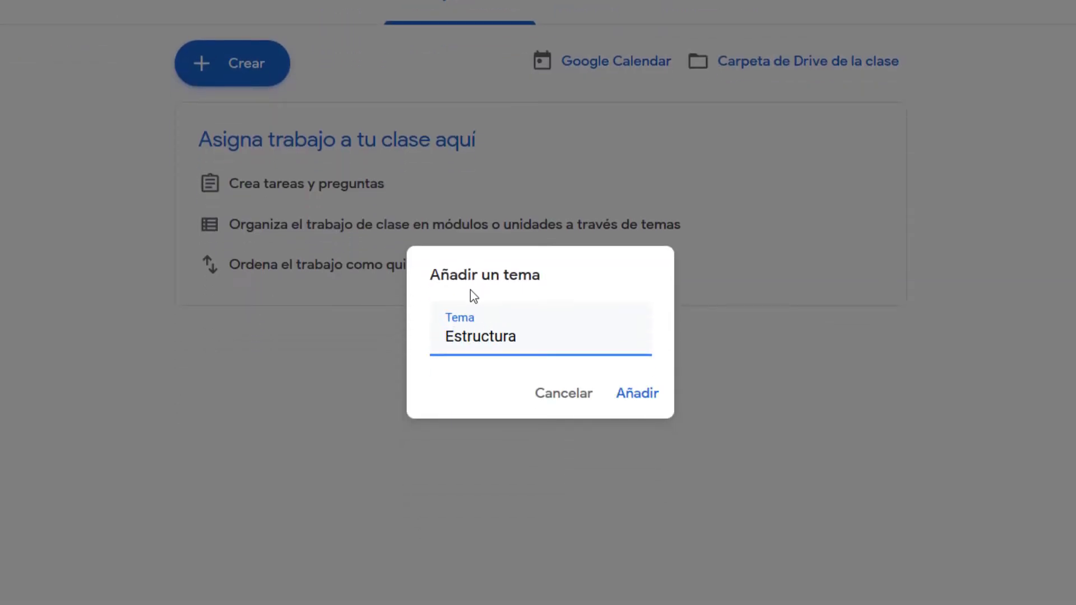
pyautogui.click(637, 393)
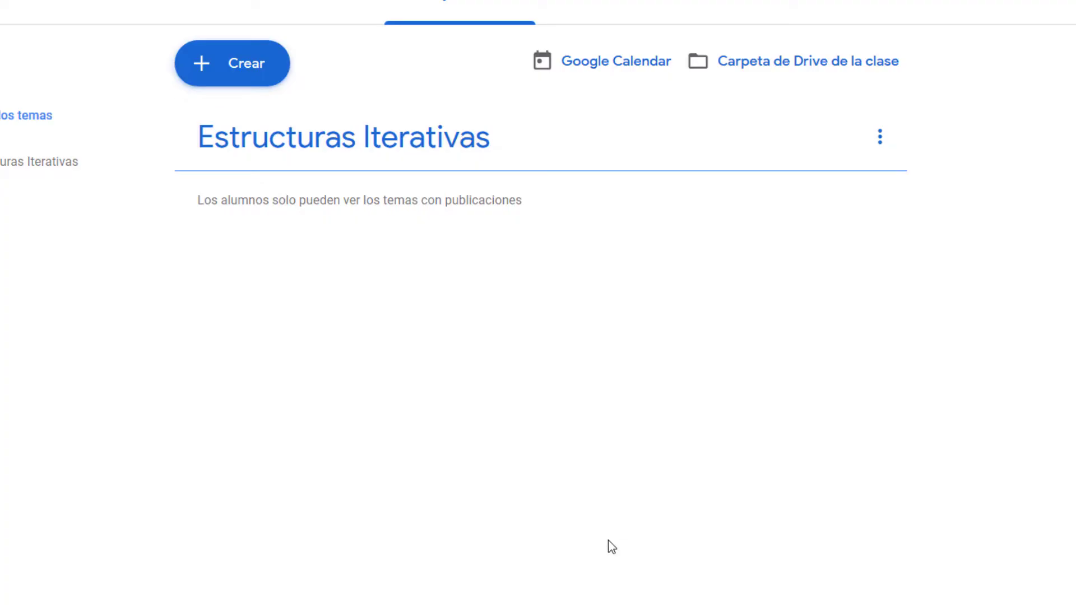
# Start a material titled "Material de Apoyo" with description "Aquí encontrarán material de apoyo en torno a las estructuras de control iterativas"
pyautogui.click(280, 75)
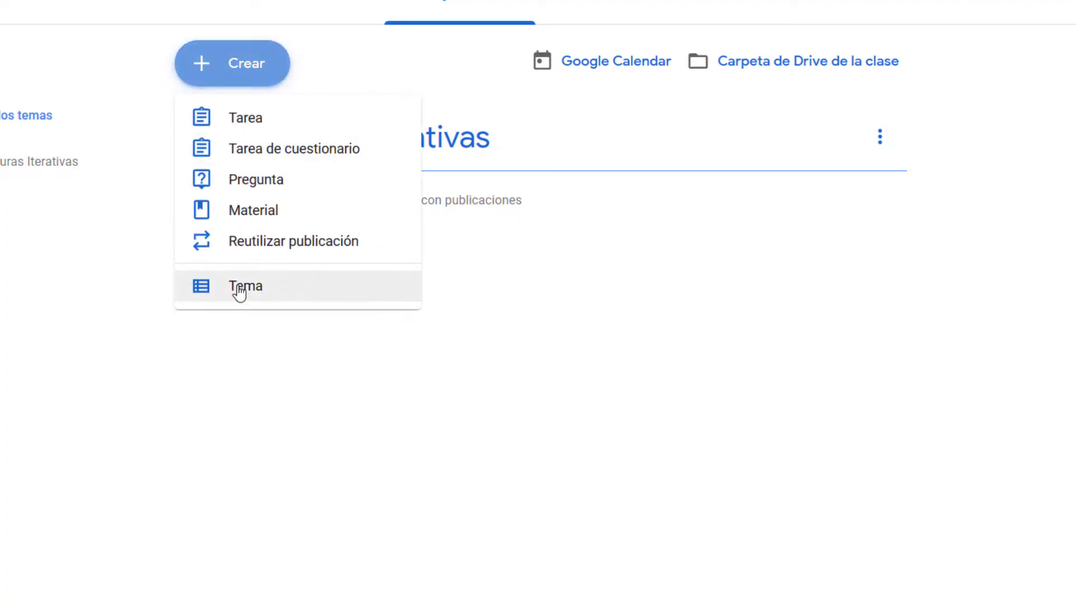
pyautogui.click(263, 212)
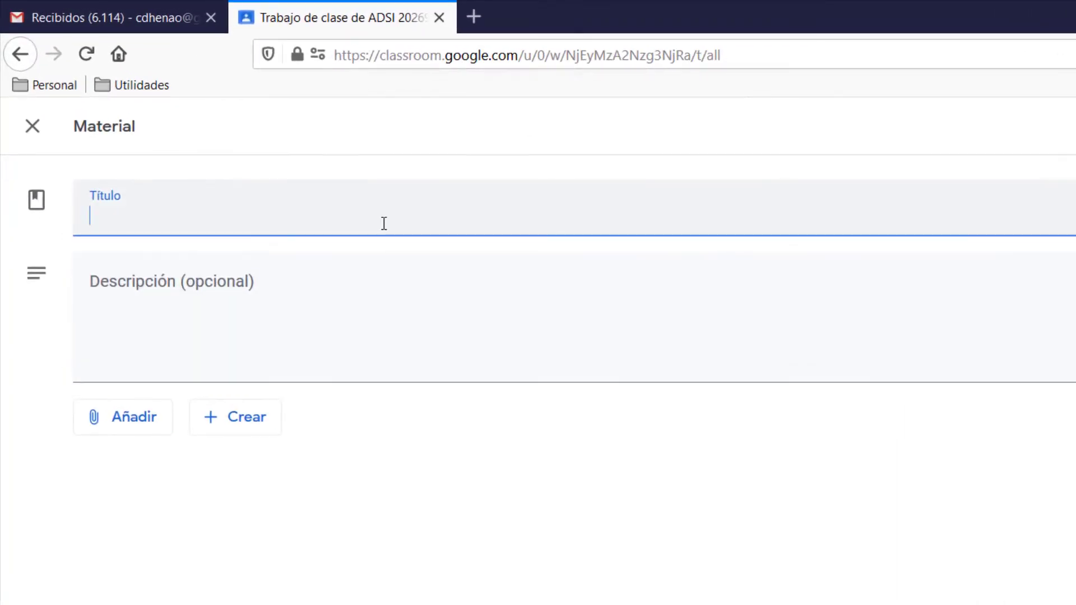
pyautogui.write('Material de Apoyo')
pyautogui.click(328, 326)
pyautogui.write('Aquí encontr')
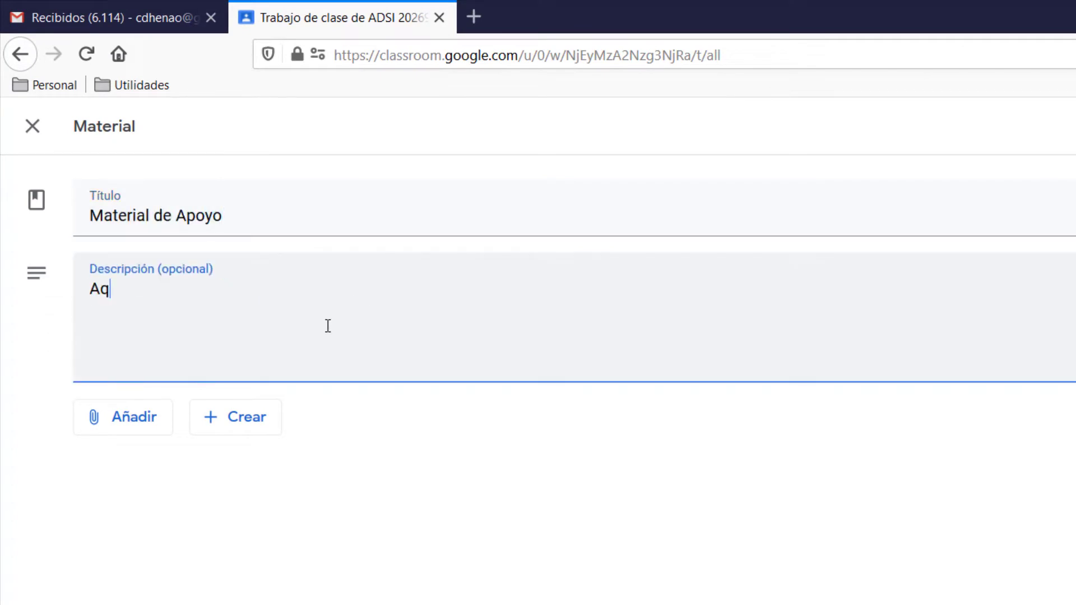
pyautogui.write('material de apoyo en torno a las estructuras iterativas')
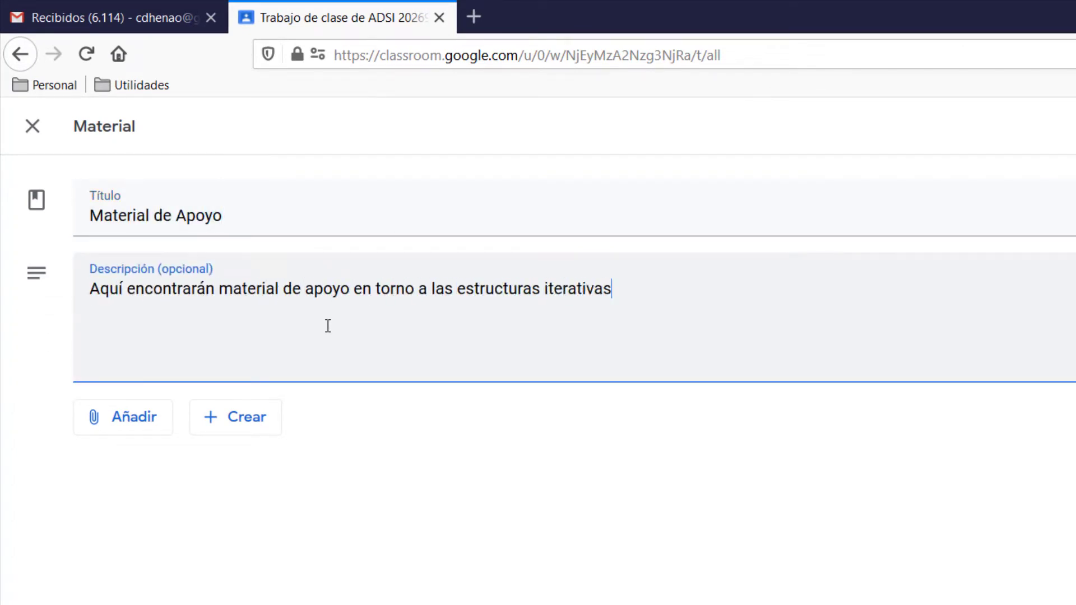
pyautogui.hotkey('ctrl', 'Left')
pyautogui.write('de control')
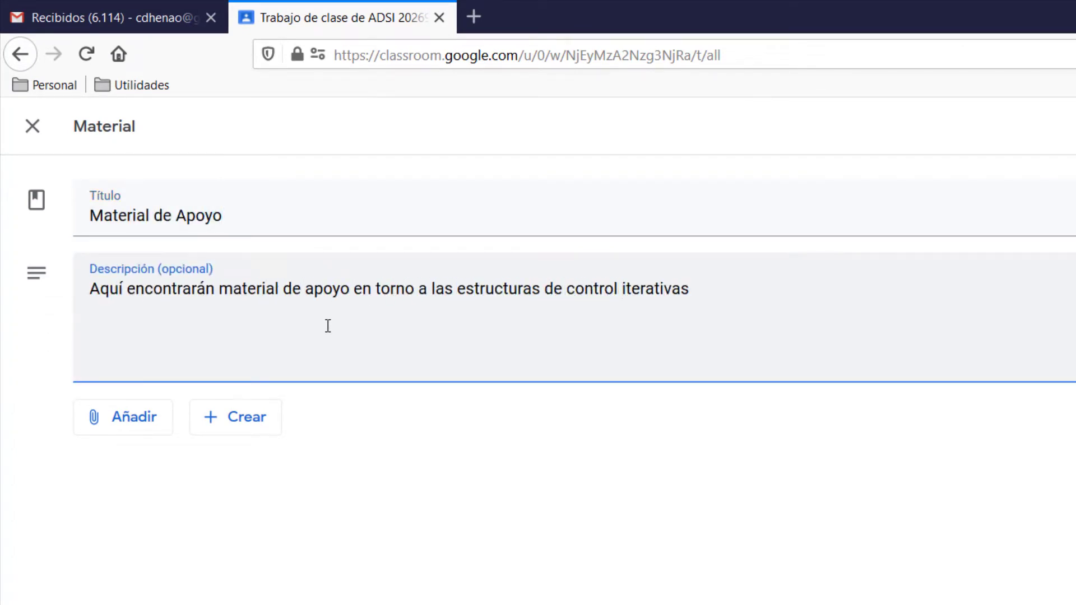
# Attach 5. EstructurasDeControl.pdf to the material from the Guias folder in Google Drive
pyautogui.click(120, 420)
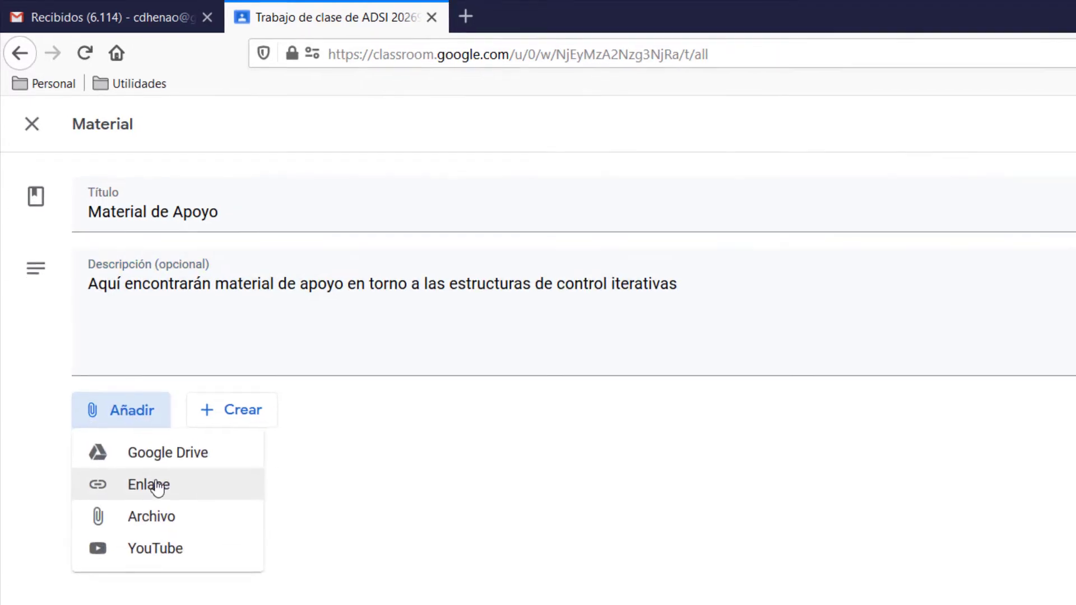
pyautogui.click(196, 349)
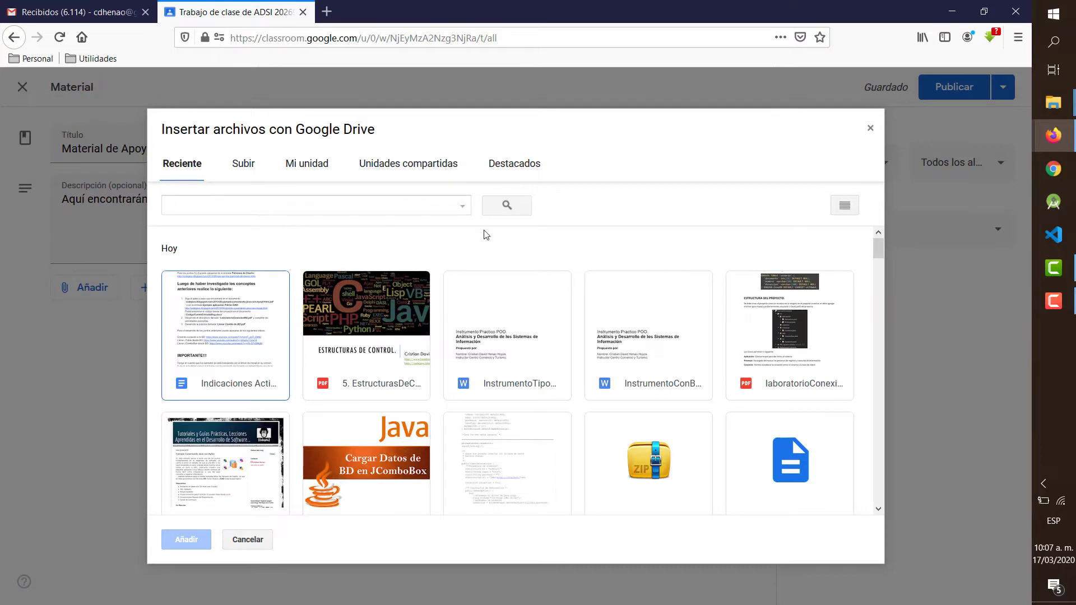
pyautogui.click(307, 163)
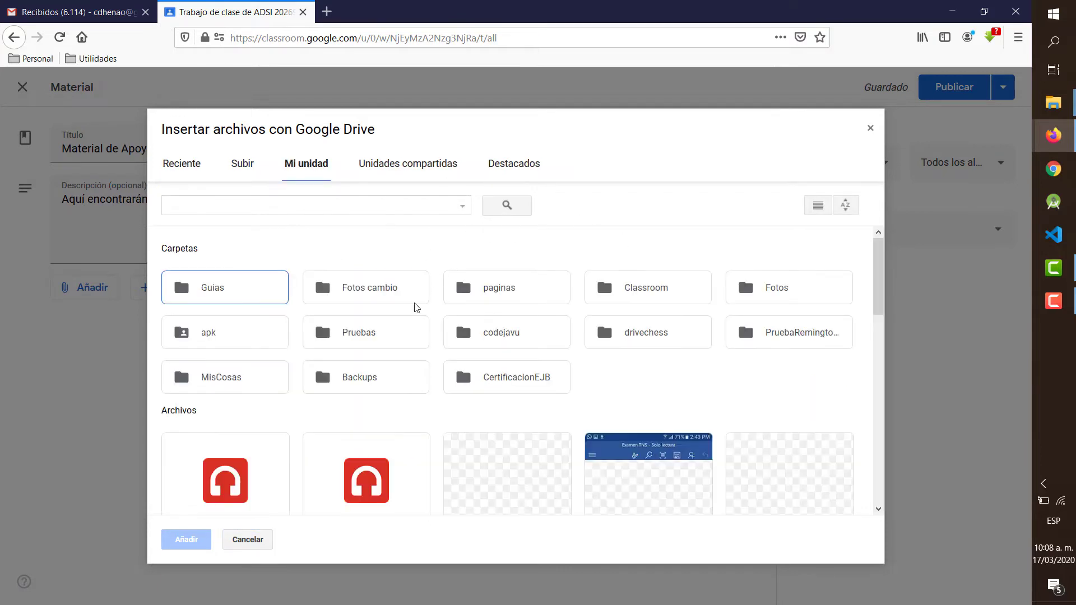
pyautogui.doubleClick(224, 289)
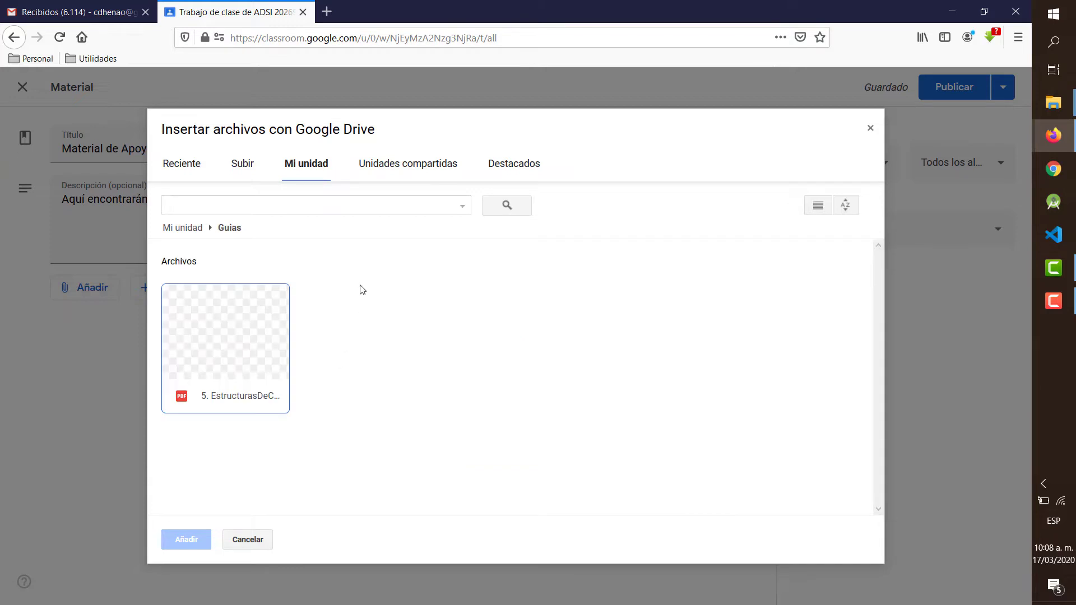
pyautogui.doubleClick(258, 337)
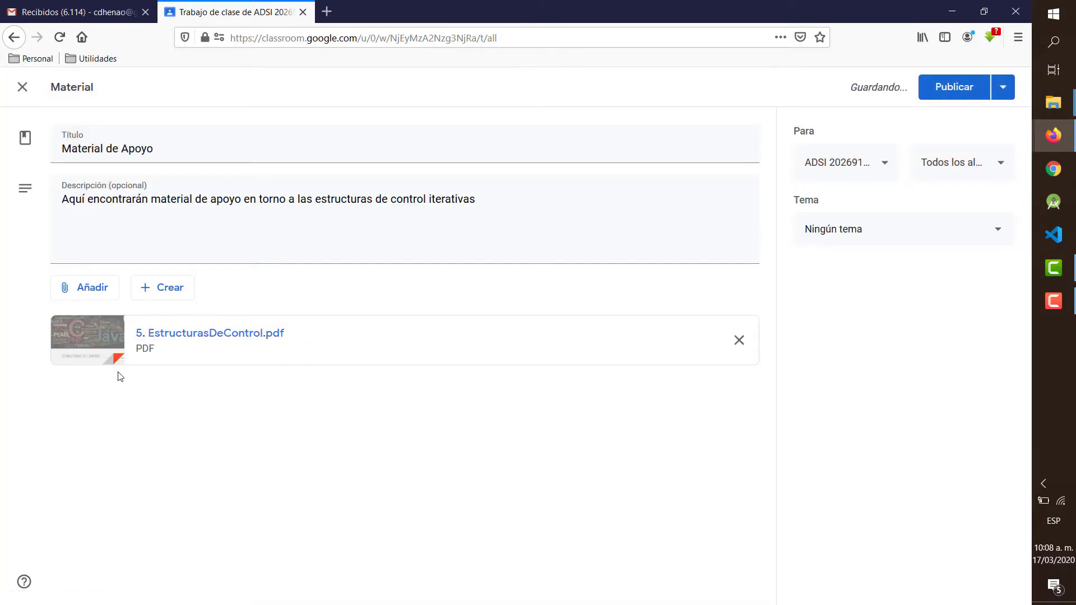
# Upload 4. OperadoresRelacionales-Logicos.pdf from the computer's Fundamentos folder as a second attachment to the material
pyautogui.click(96, 285)
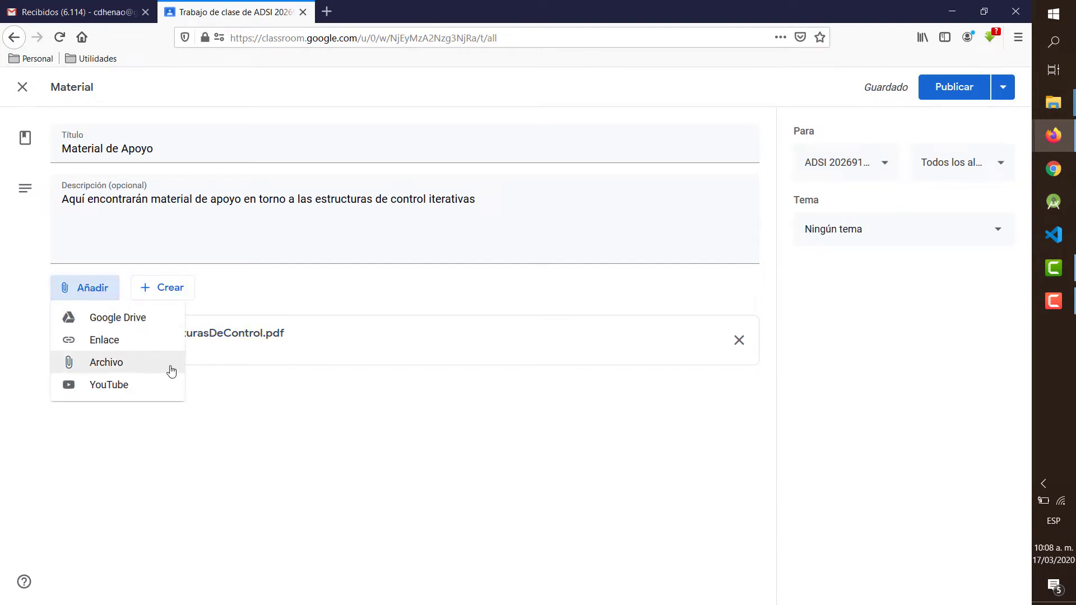
pyautogui.click(115, 365)
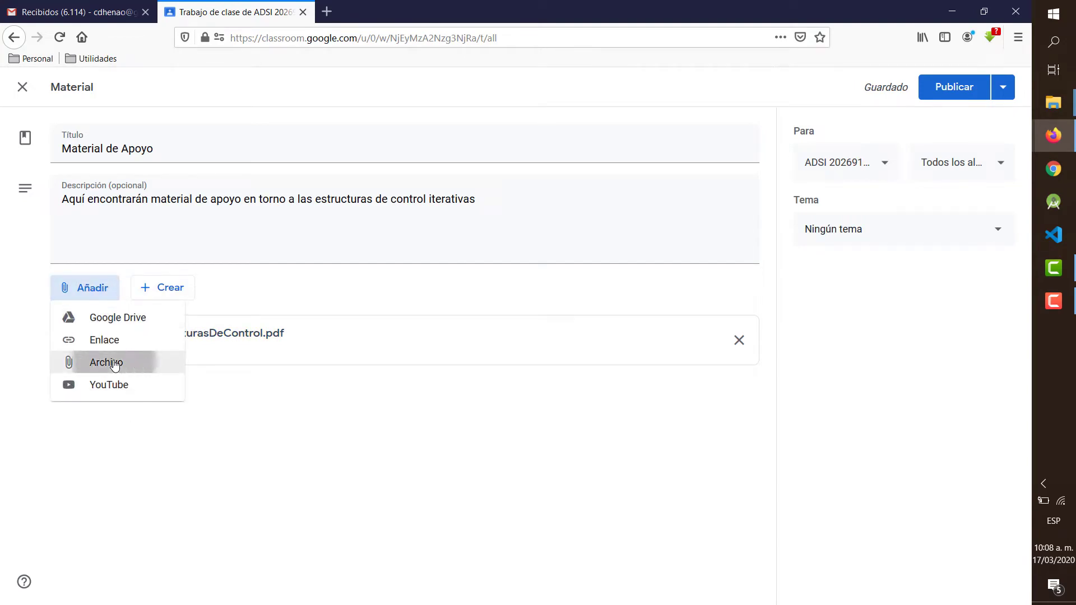
pyautogui.hotkey('alt', 'Tab')
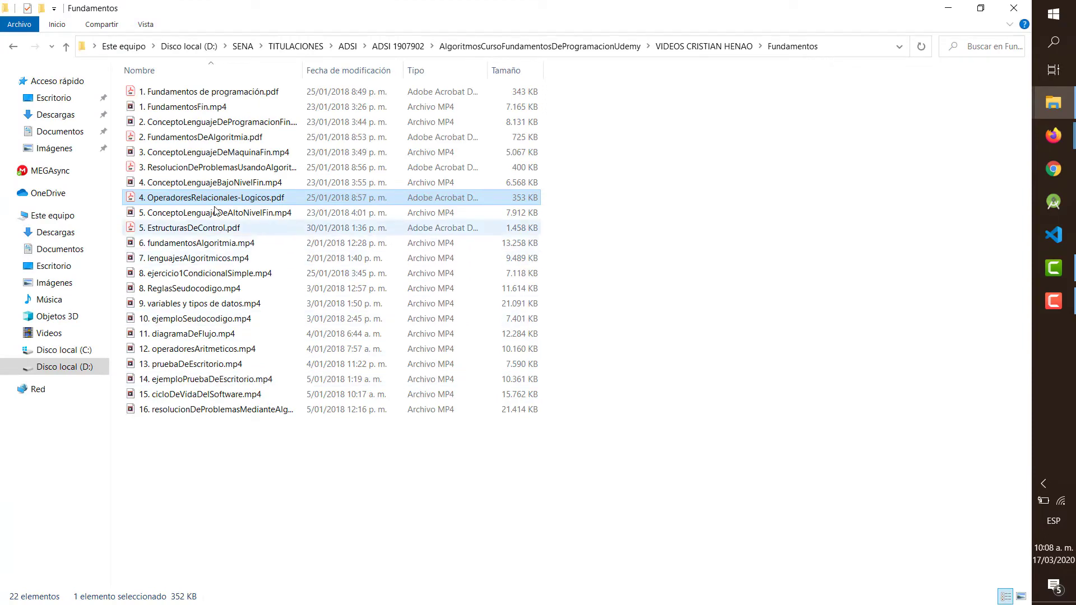
pyautogui.moveTo(247, 199); pyautogui.dragTo(506, 329)
pyautogui.hotkey('alt', 'Tab')
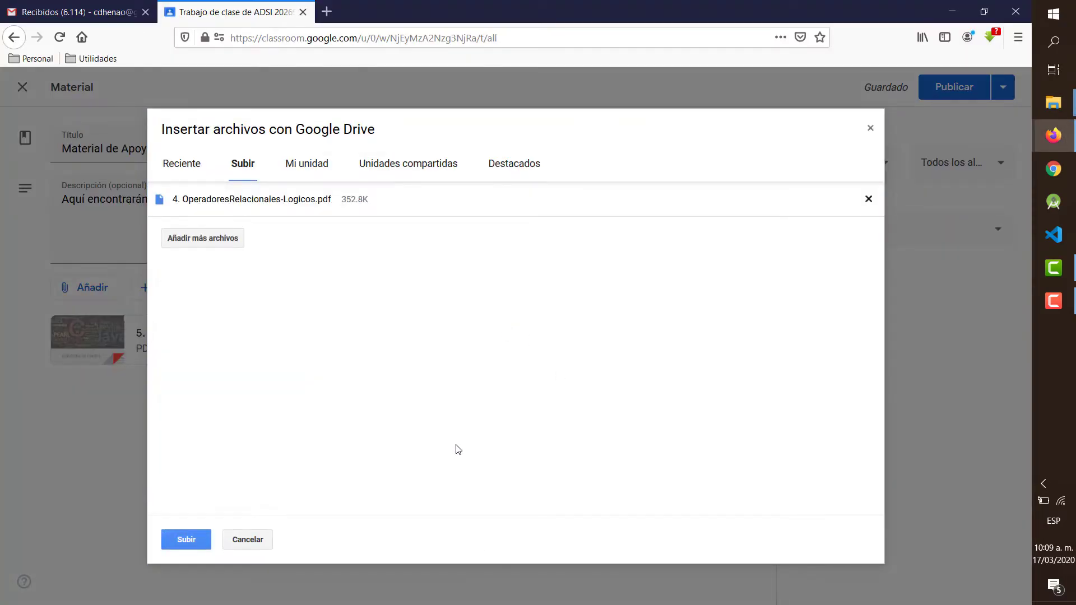
pyautogui.click(187, 540)
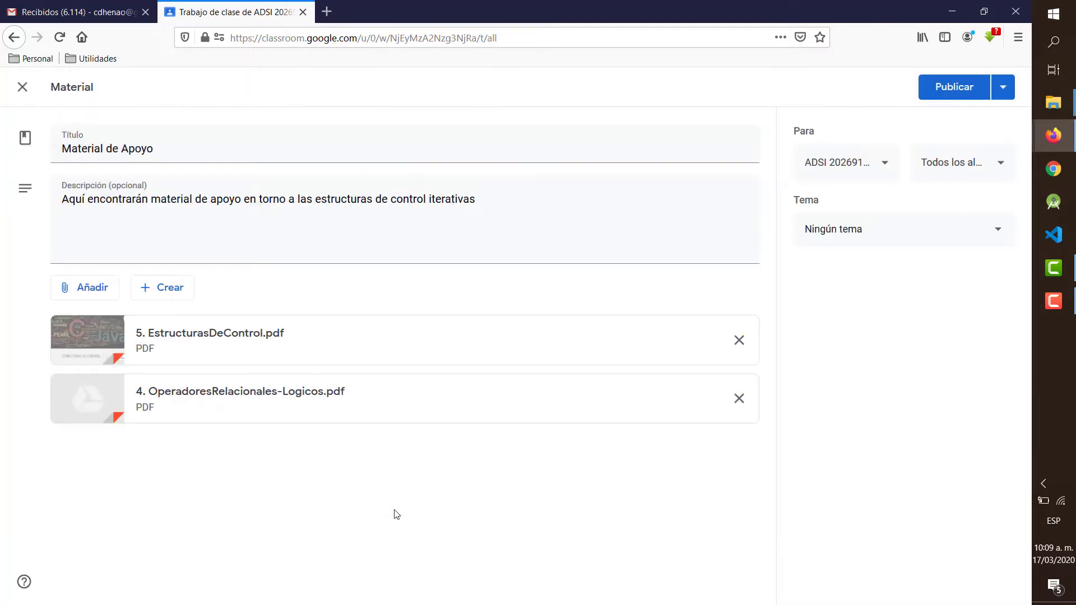
# Assign the material to the Estructuras Iterativas topic and publish it
pyautogui.click(996, 231)
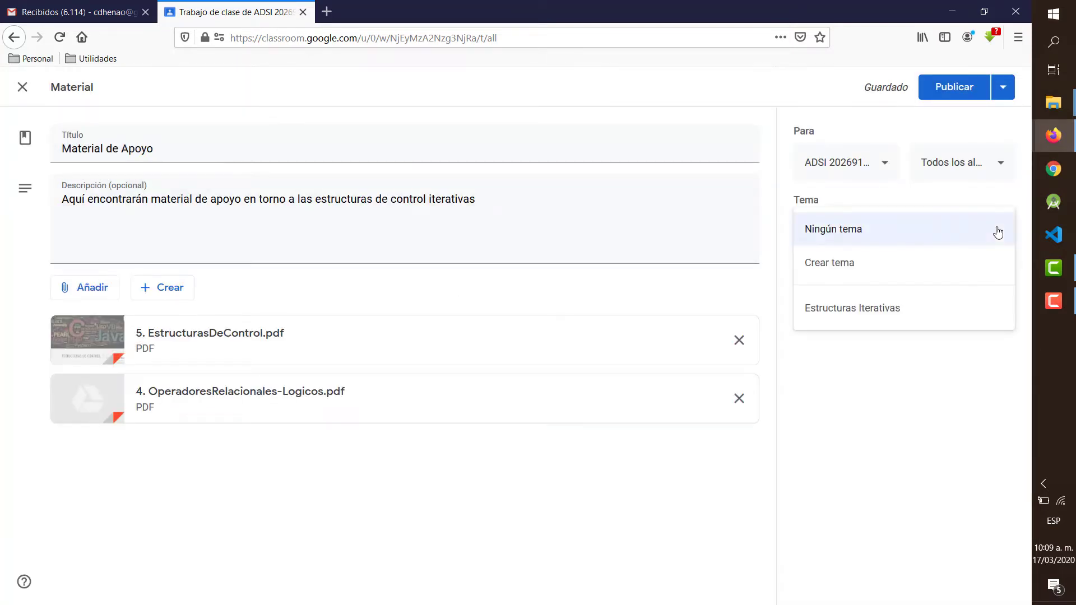
pyautogui.click(858, 308)
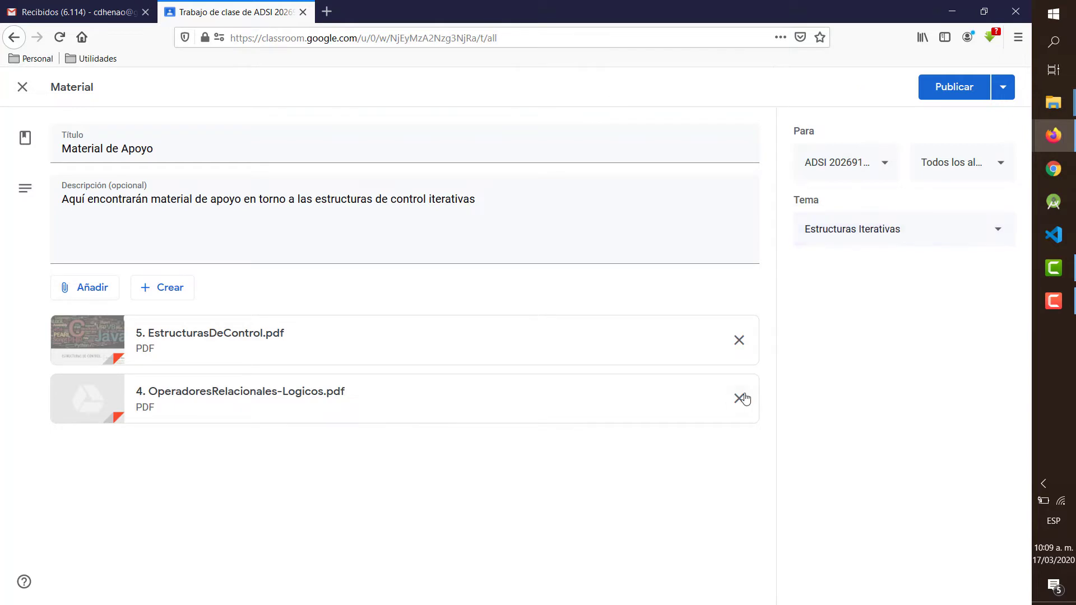
pyautogui.click(954, 89)
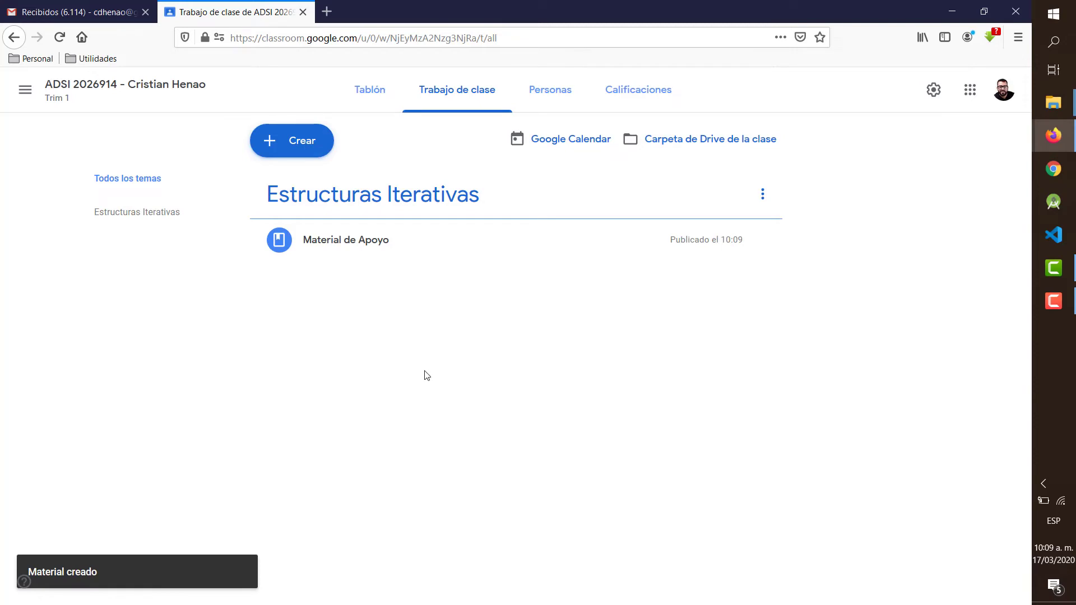
# Start an assignment titled "Entrega Ciclos" with instructions "Despues de revisar el material de apoyo, realice los algoritmos planteados."
pyautogui.click(300, 149)
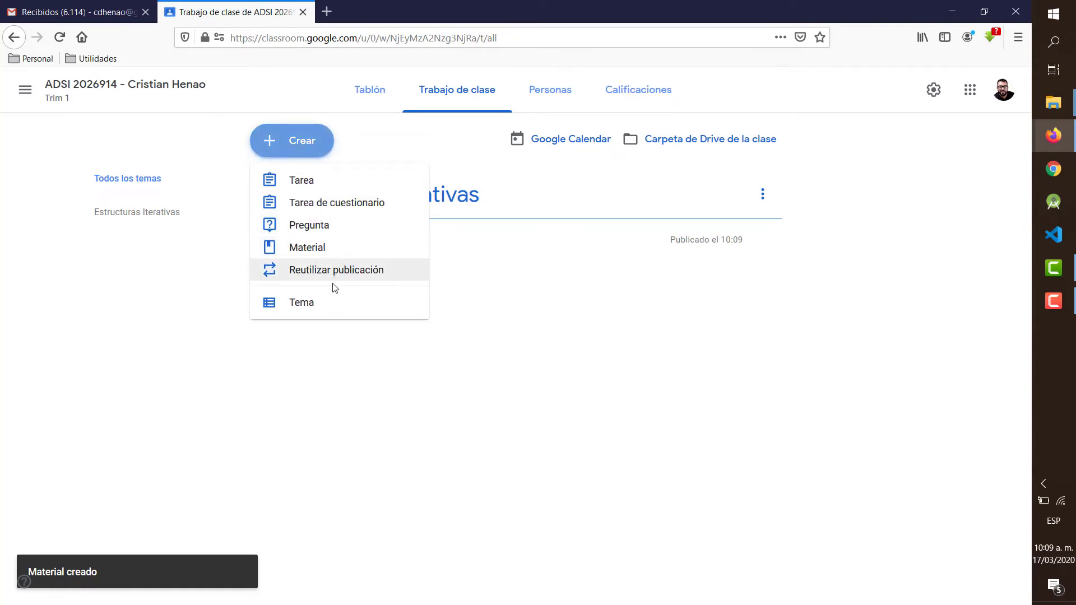
pyautogui.click(304, 185)
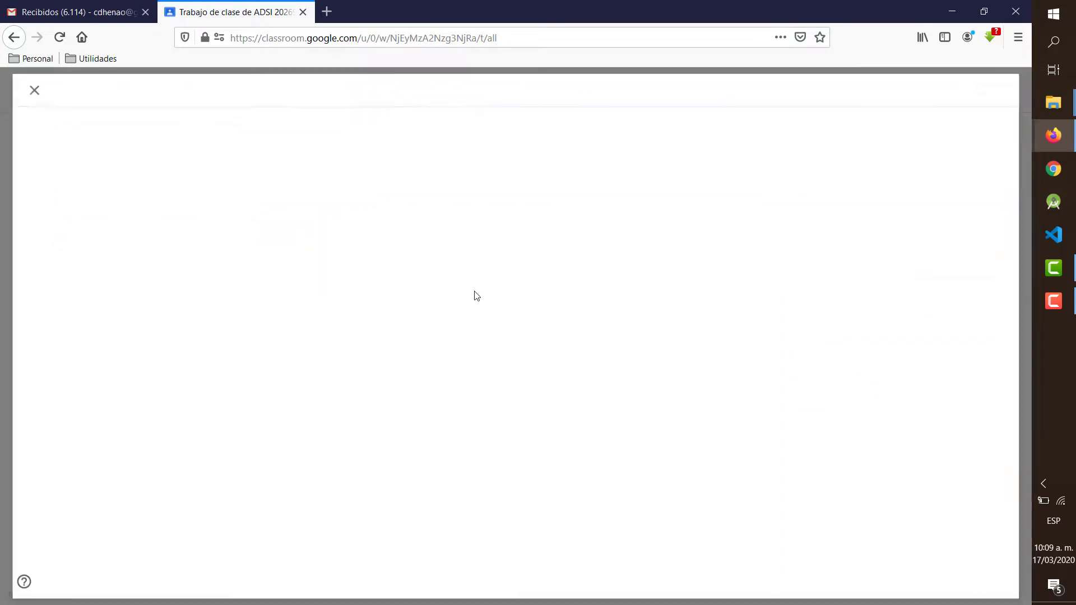
pyautogui.write('Entrega Ciclos')
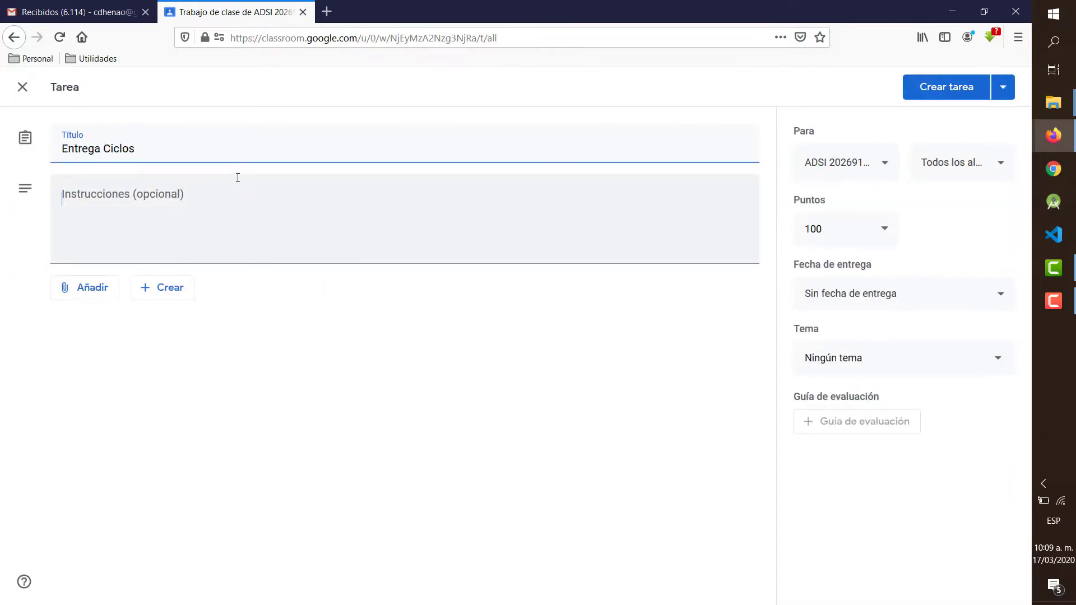
pyautogui.write('Despues de revisar el material de apoyo, realice las actividades')
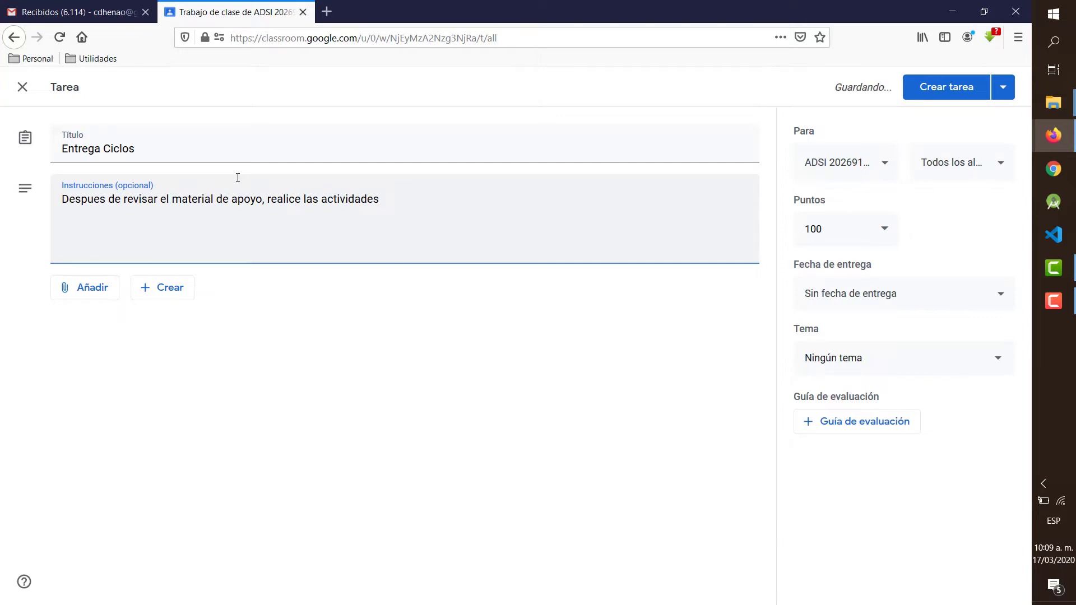
pyautogui.press('BackSpace')
pyautogui.press('BackSpace')
pyautogui.press('BackSpace')
pyautogui.press('BackSpace')
pyautogui.press('BackSpace')
pyautogui.press('BackSpace')
pyautogui.press('BackSpace')
pyautogui.press('BackSpace')
pyautogui.press('BackSpace')
pyautogui.press('BackSpace')
pyautogui.press('BackSpace')
pyautogui.write('itmos planteados.')
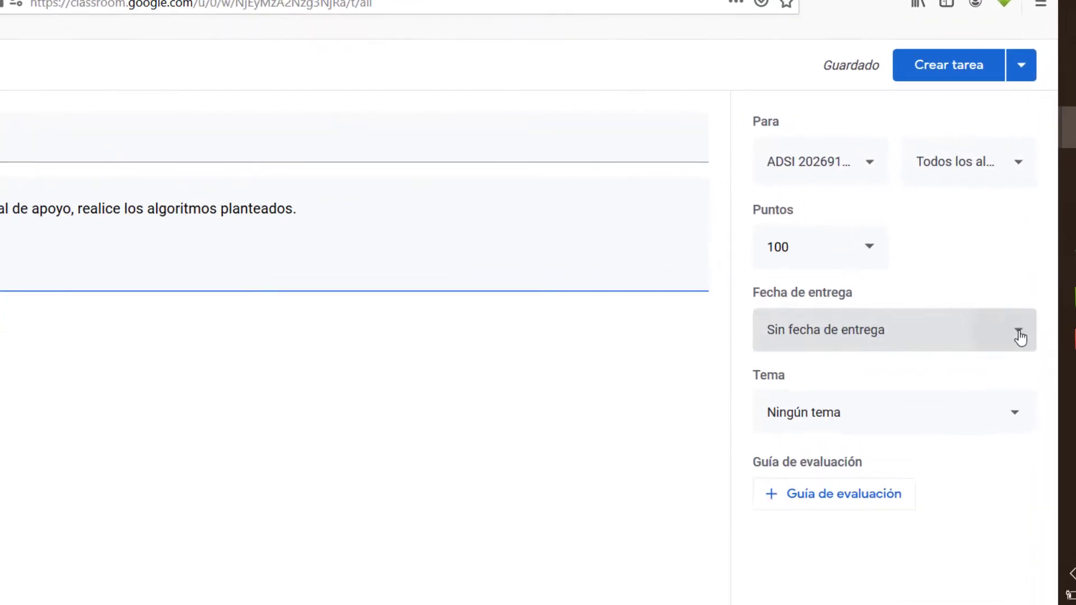
# Set the assignment's due date to 24 March 2020
pyautogui.click(1001, 295)
pyautogui.click(944, 352)
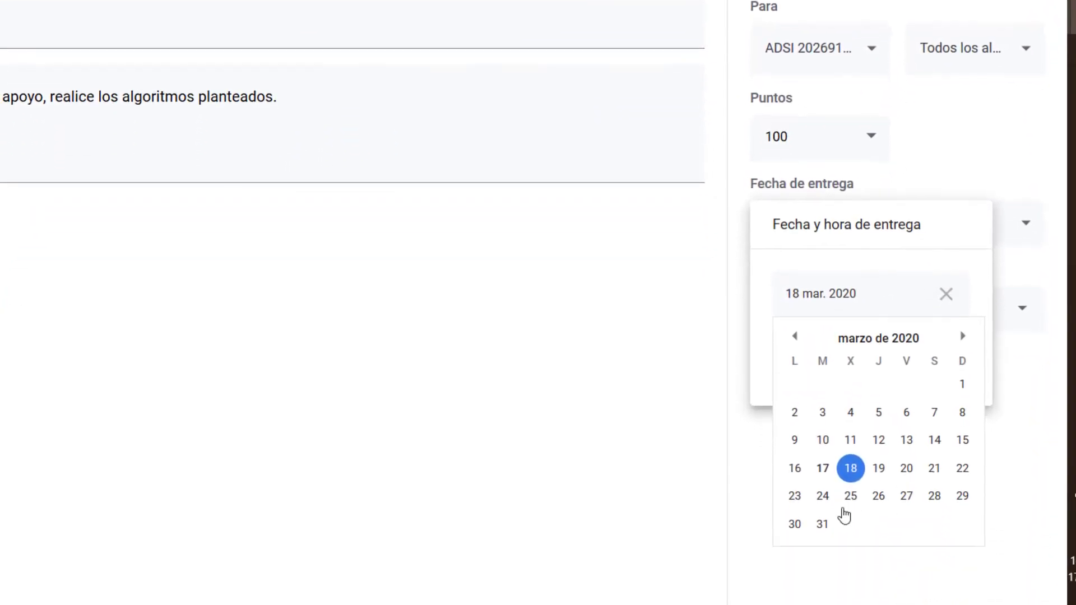
pyautogui.click(823, 503)
pyautogui.click(844, 505)
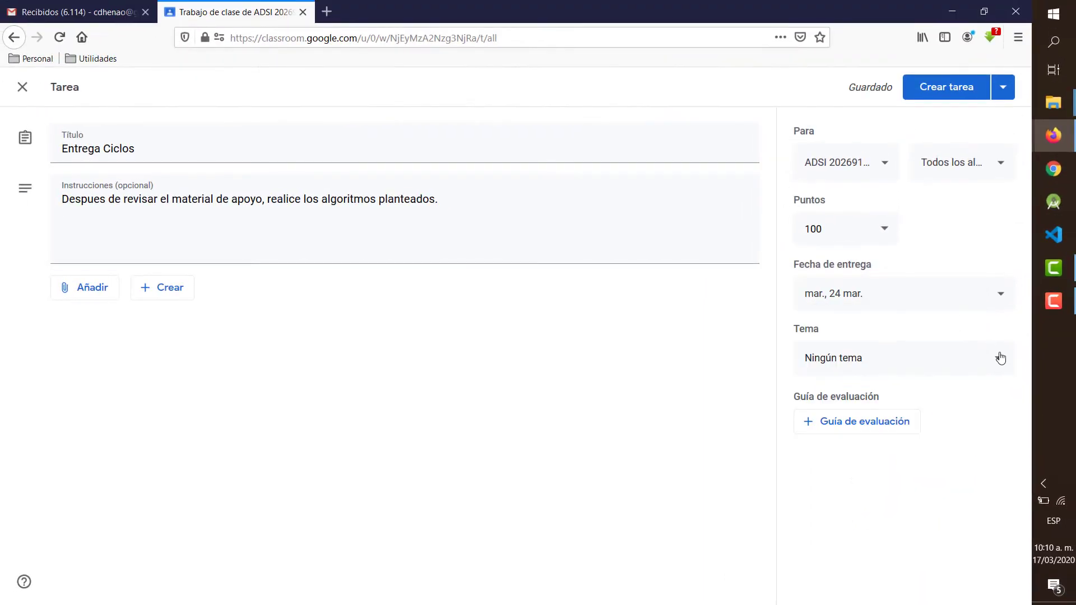
# Assign the Entrega Ciclos assignment to the Estructuras Iterativas topic and create it
pyautogui.click(960, 356)
pyautogui.click(893, 435)
pyautogui.click(942, 90)
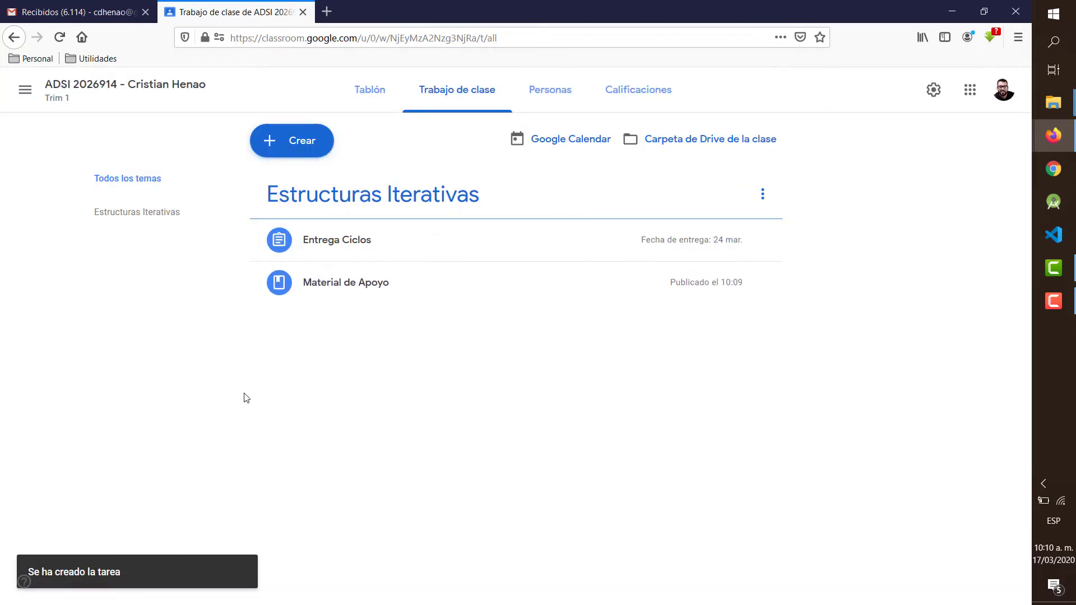
# Add a classwork topic named Estructuras de Datos
pyautogui.click(297, 148)
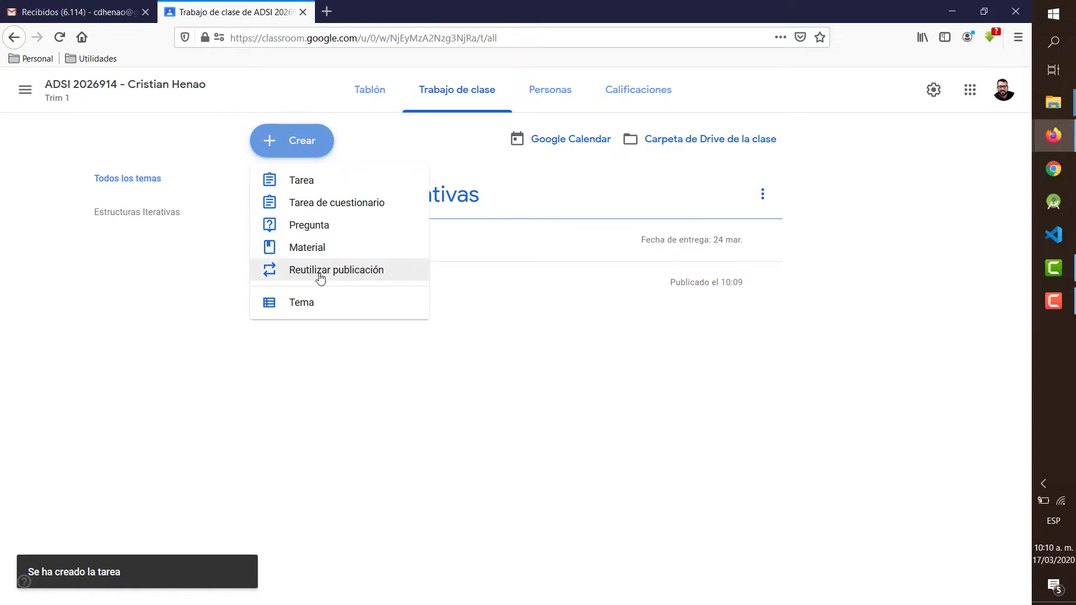
pyautogui.click(300, 305)
pyautogui.write('E')
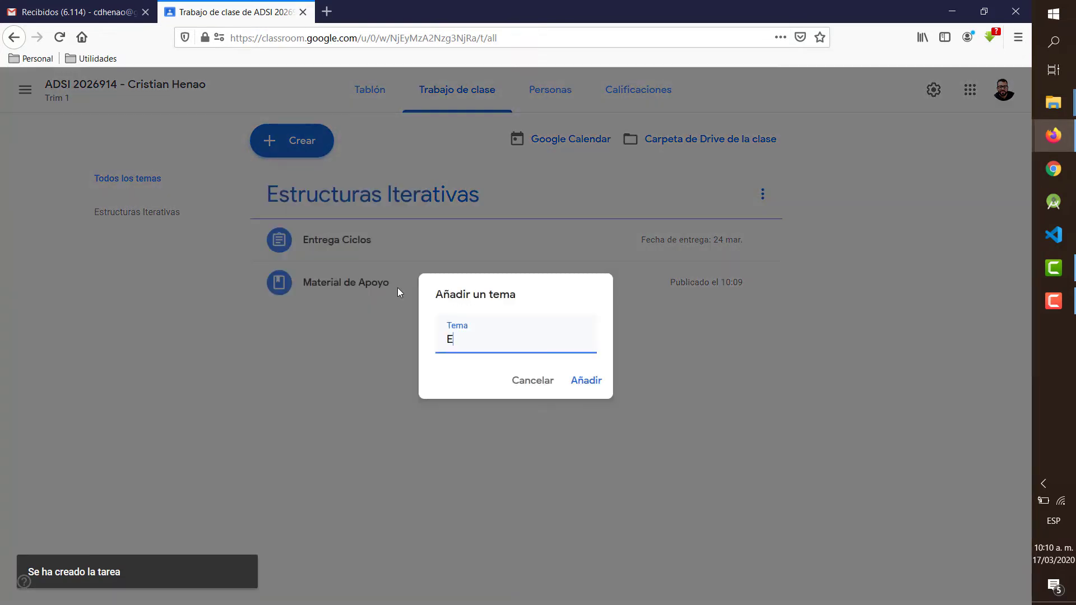
pyautogui.write('structuras de Datos')
pyautogui.press('Return')
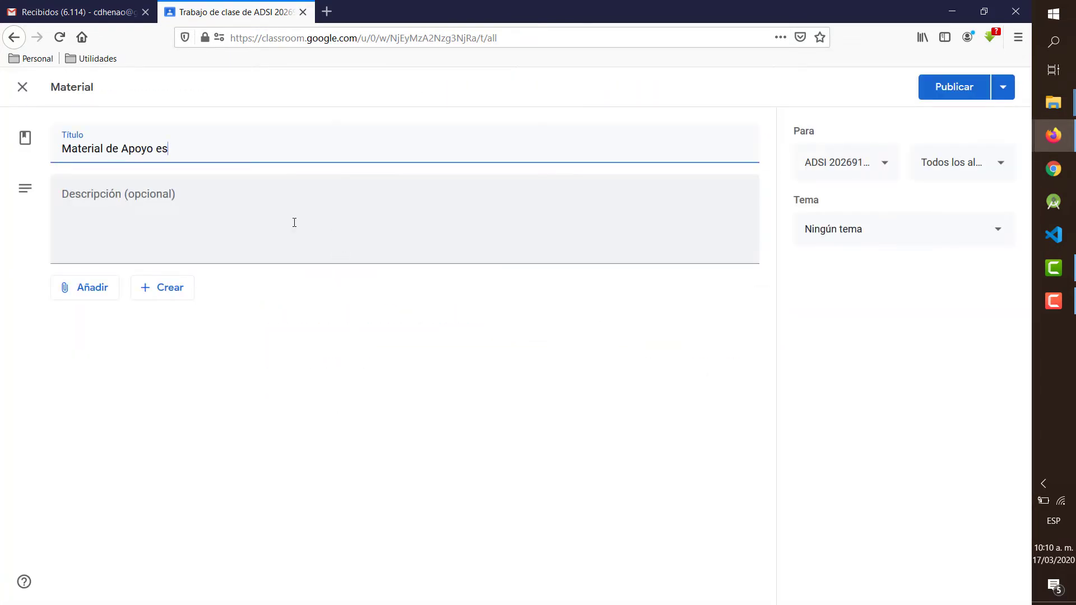
# Publish a material titled "Material de Apoyo estructuras" with description "Aquí encontrará el material de apoyo en torno a las estructuras de datos."
pyautogui.write('tructuras')
pyautogui.click(295, 222)
pyautogui.write('Aquí encontrará el material de apoyo en torno a las estructuras de datos.')
pyautogui.click(935, 89)
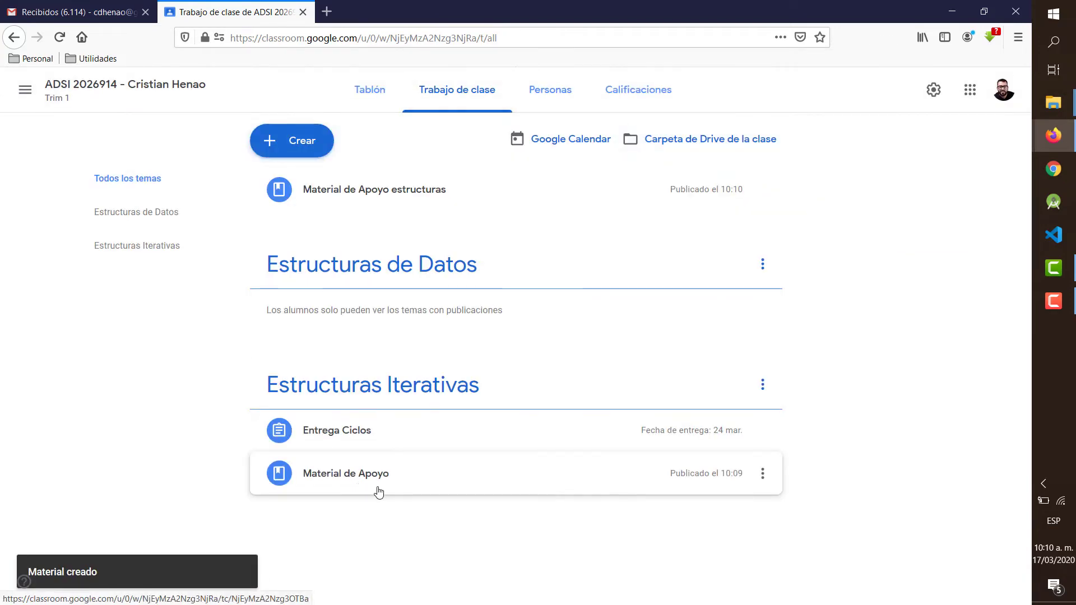
# Move Material de Apoyo estructuras into the Estructuras de Datos topic and place the Estructuras Iterativas topic above it
pyautogui.moveTo(426, 189); pyautogui.dragTo(422, 256)
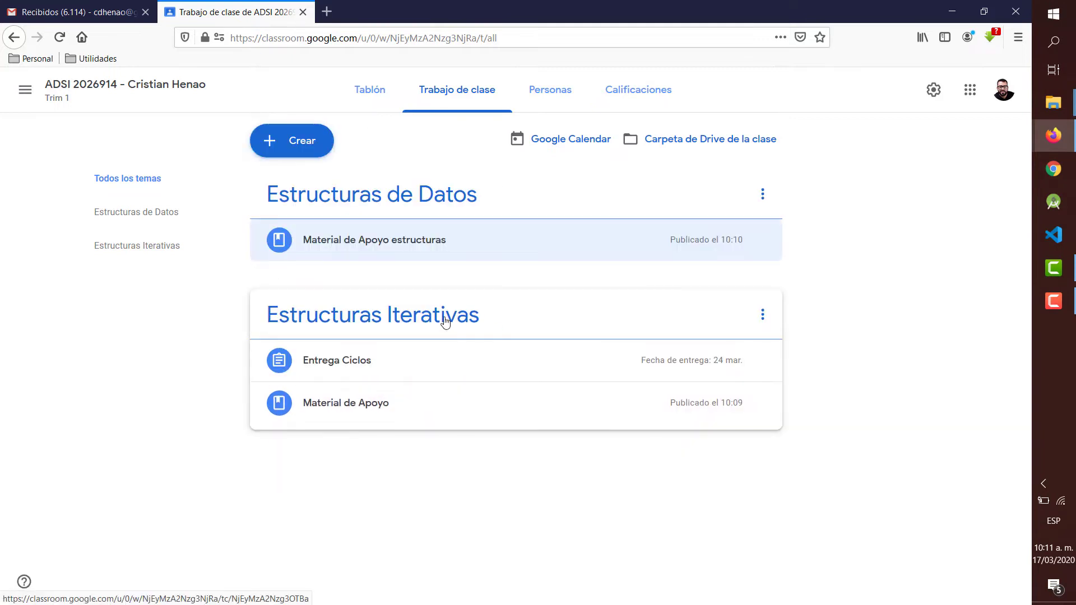
pyautogui.moveTo(446, 320); pyautogui.dragTo(447, 263)
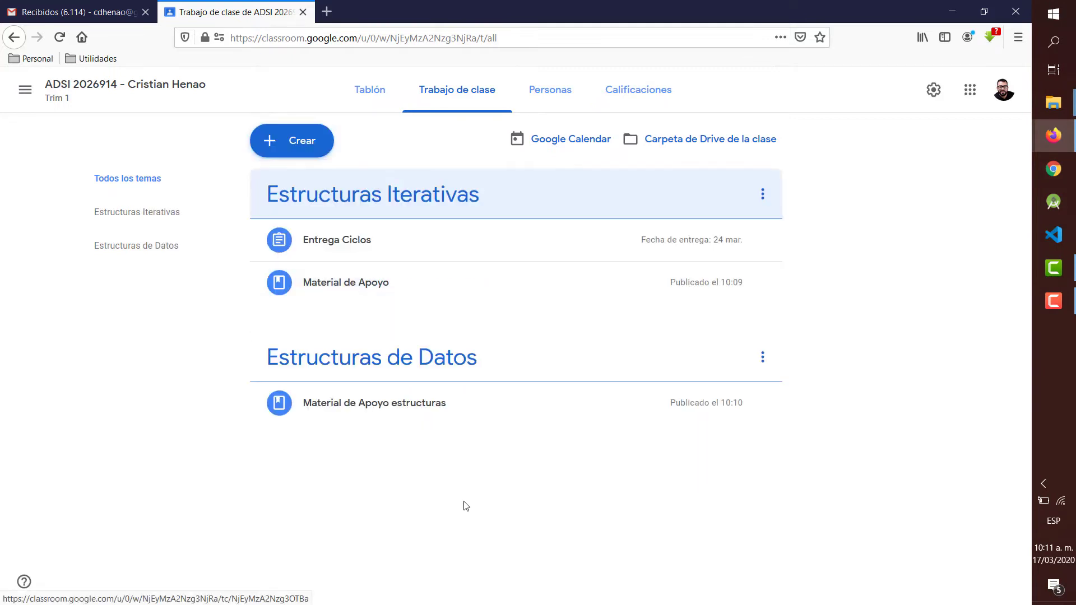
# Check the details of Material de Apoyo and move Entrega Ciclos below it within Estructuras Iterativas
pyautogui.click(357, 285)
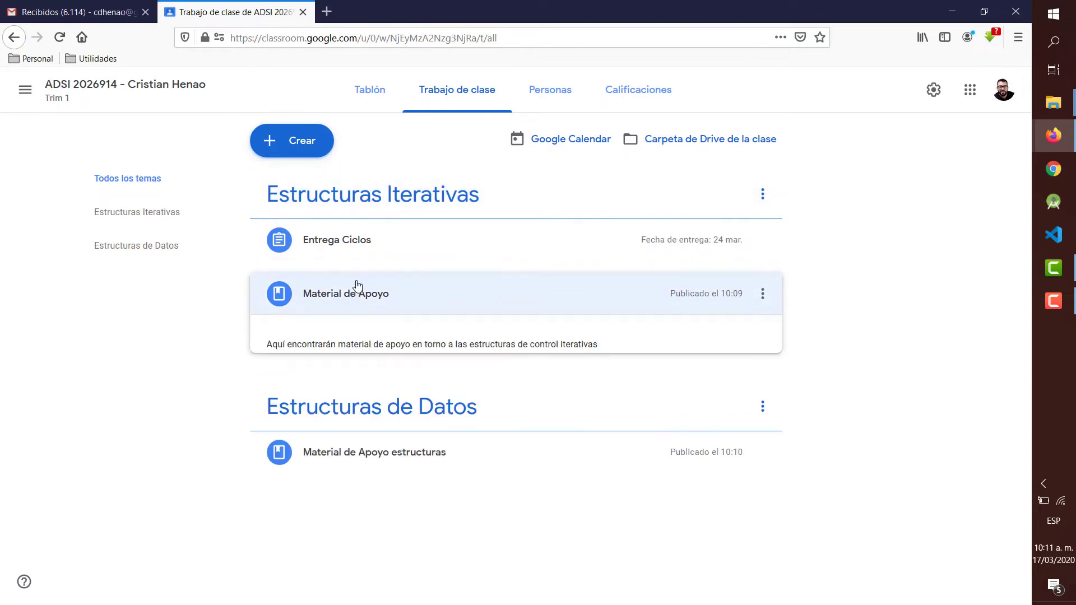
pyautogui.click(356, 286)
pyautogui.moveTo(347, 250); pyautogui.dragTo(354, 283)
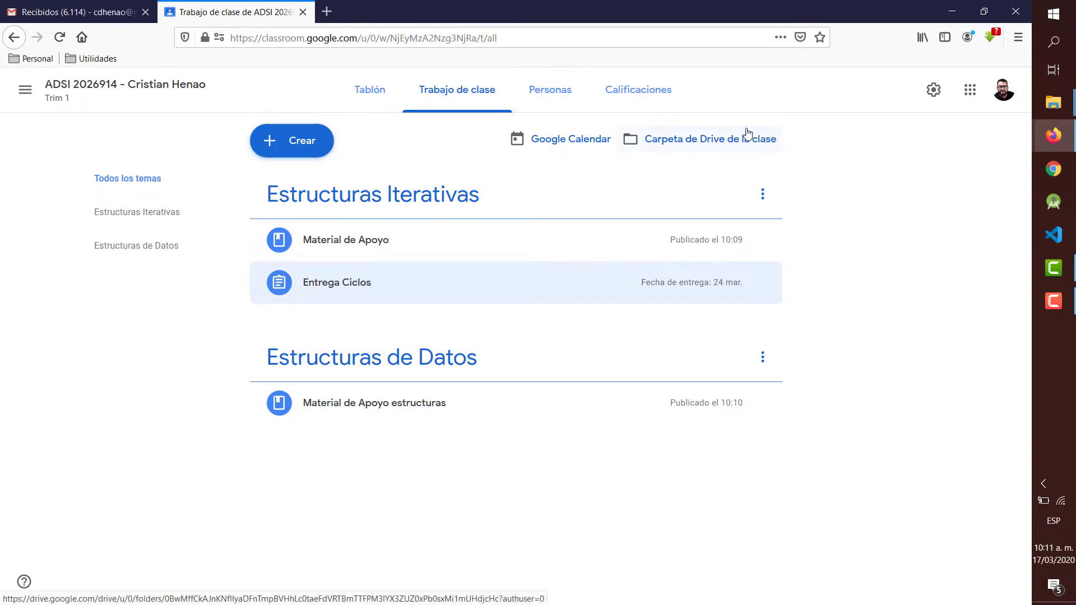
pyautogui.click(712, 140)
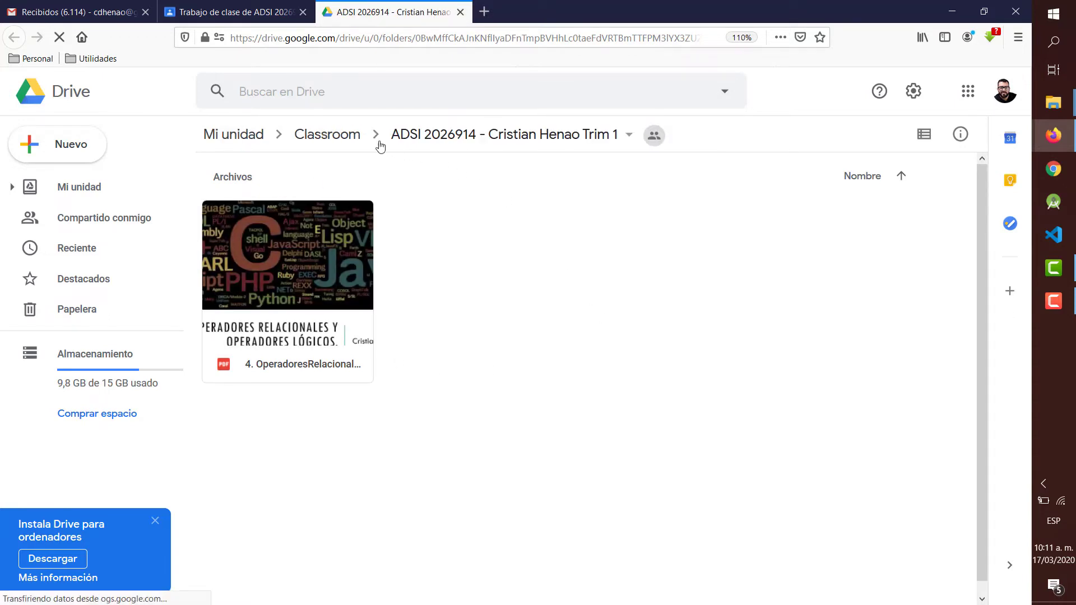
pyautogui.click(257, 136)
pyautogui.doubleClick(820, 421)
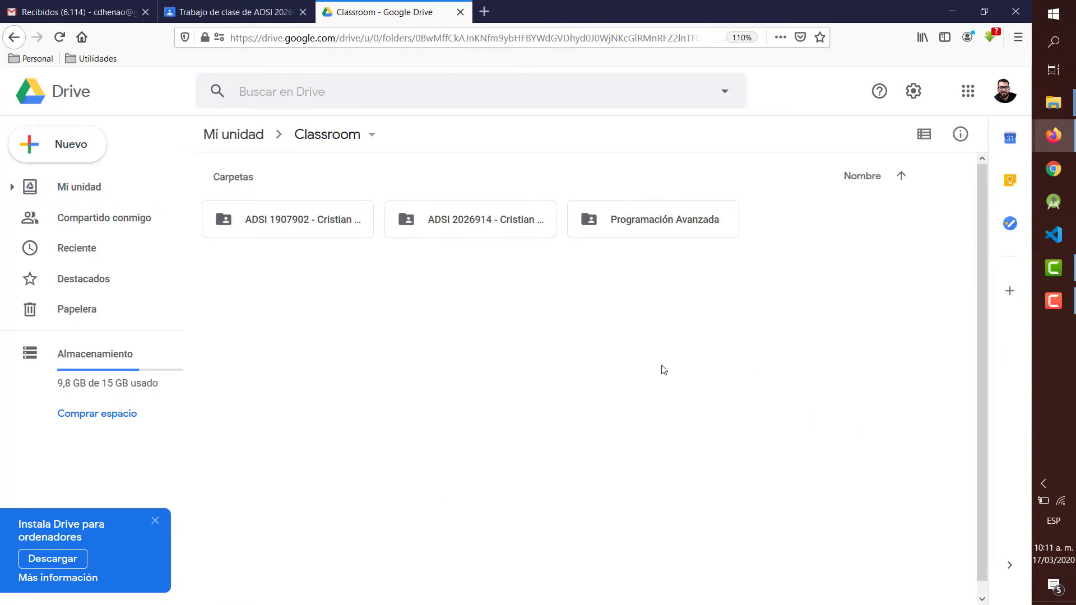
pyautogui.doubleClick(282, 217)
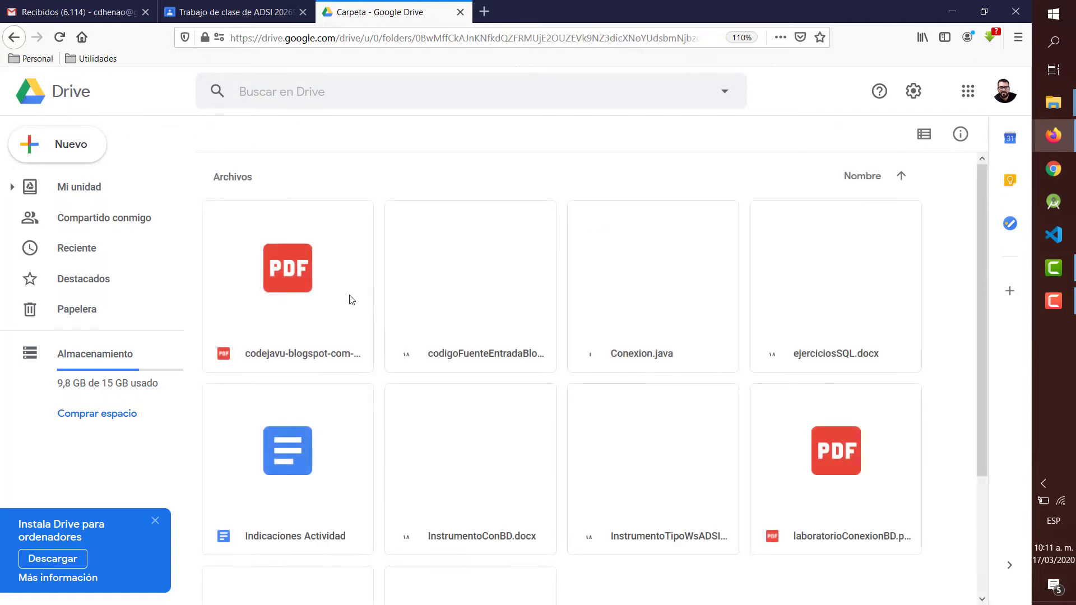
pyautogui.scroll(-3, 586, 348)
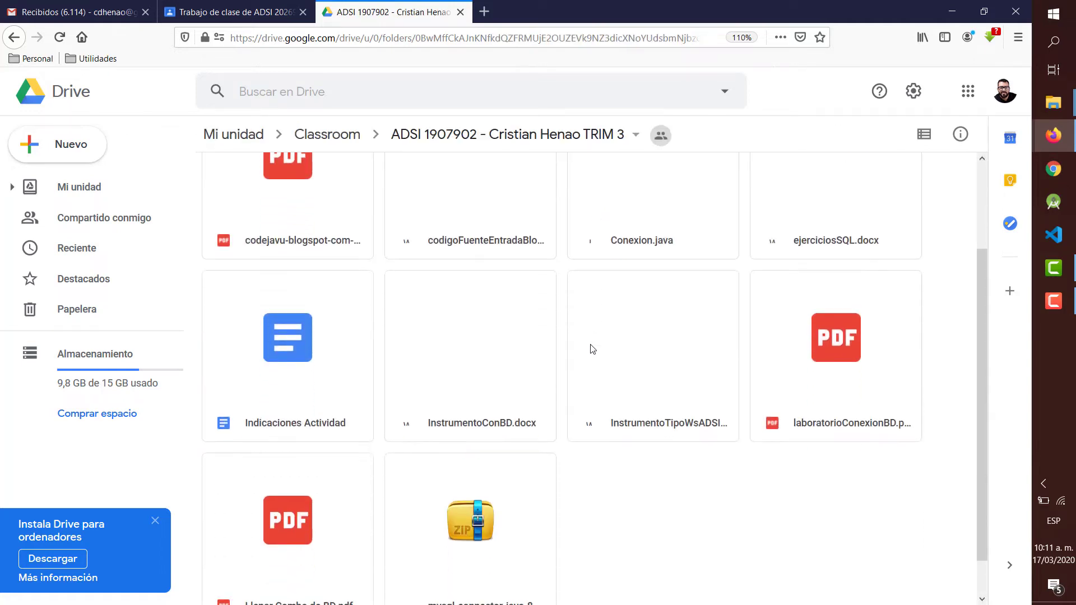
pyautogui.scroll(2, 592, 349)
pyautogui.scroll(1, 593, 349)
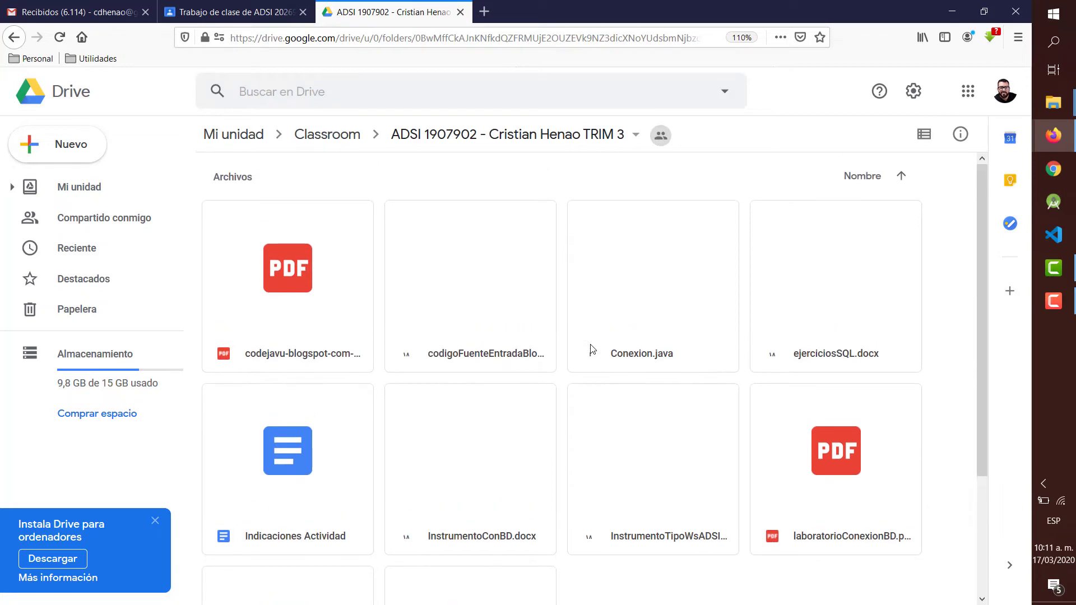
pyautogui.scroll(-3, 592, 350)
pyautogui.scroll(2, 593, 349)
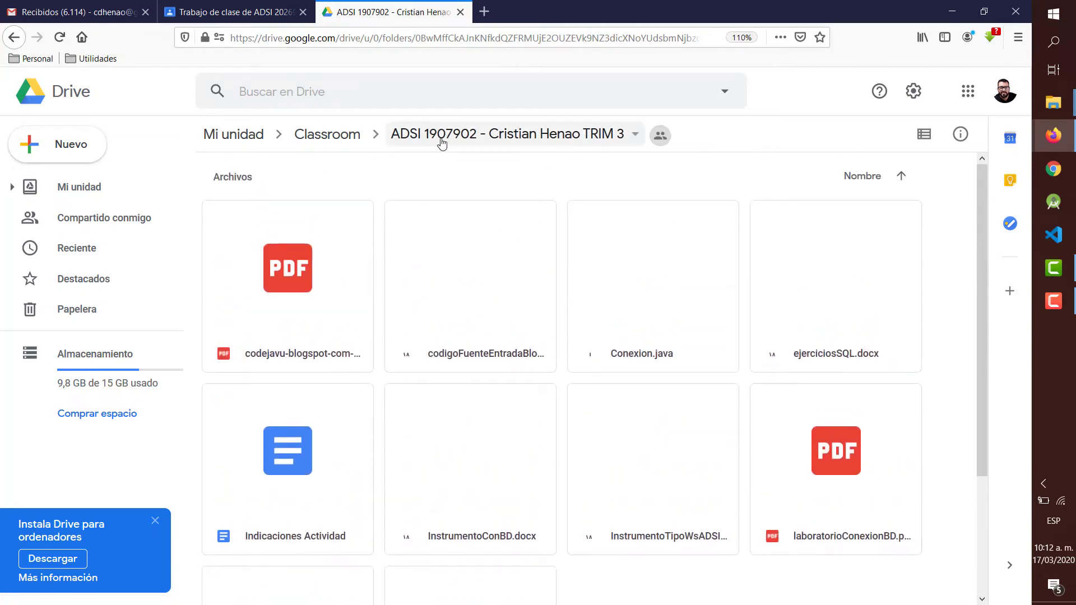
# Examine the student submissions in the Entrega Laboratorio1 and Entrega Proyecto PrimeFaces folders of Programación Avanzada
pyautogui.click(355, 137)
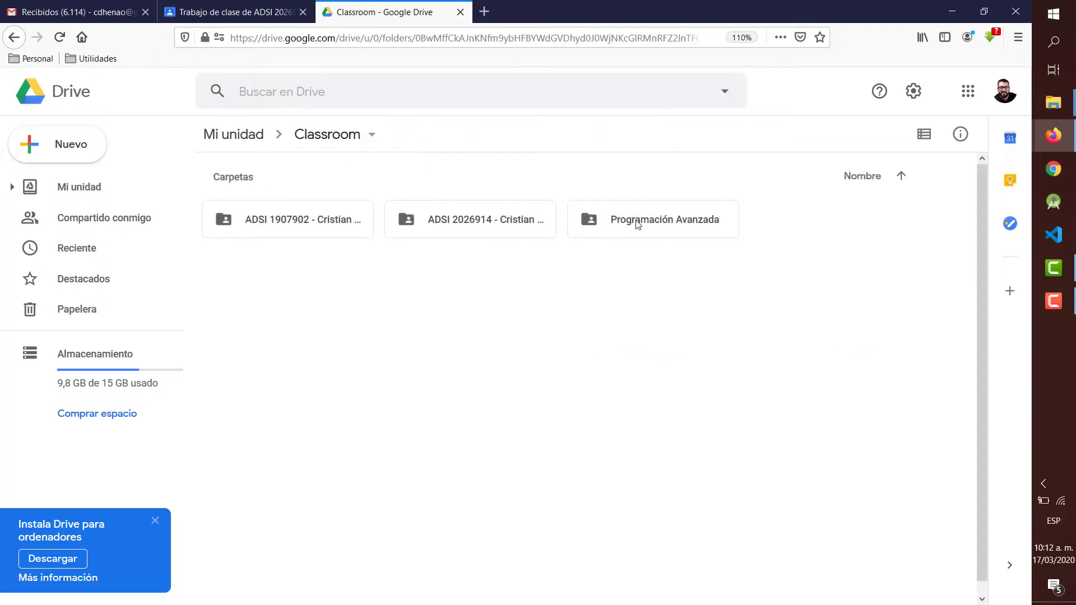
pyautogui.doubleClick(645, 220)
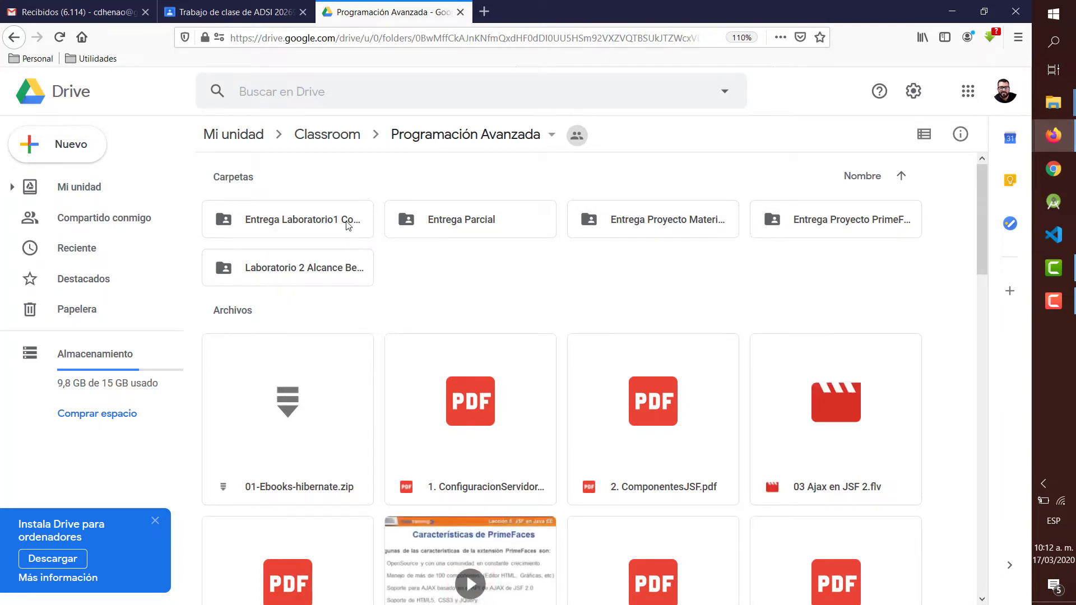
pyautogui.doubleClick(299, 221)
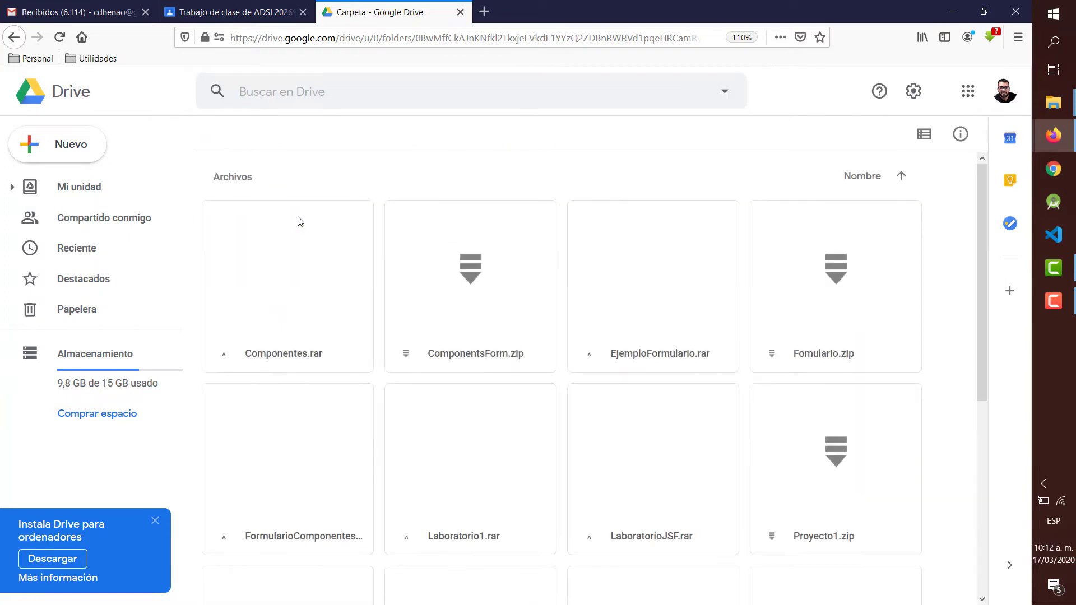
pyautogui.click(532, 135)
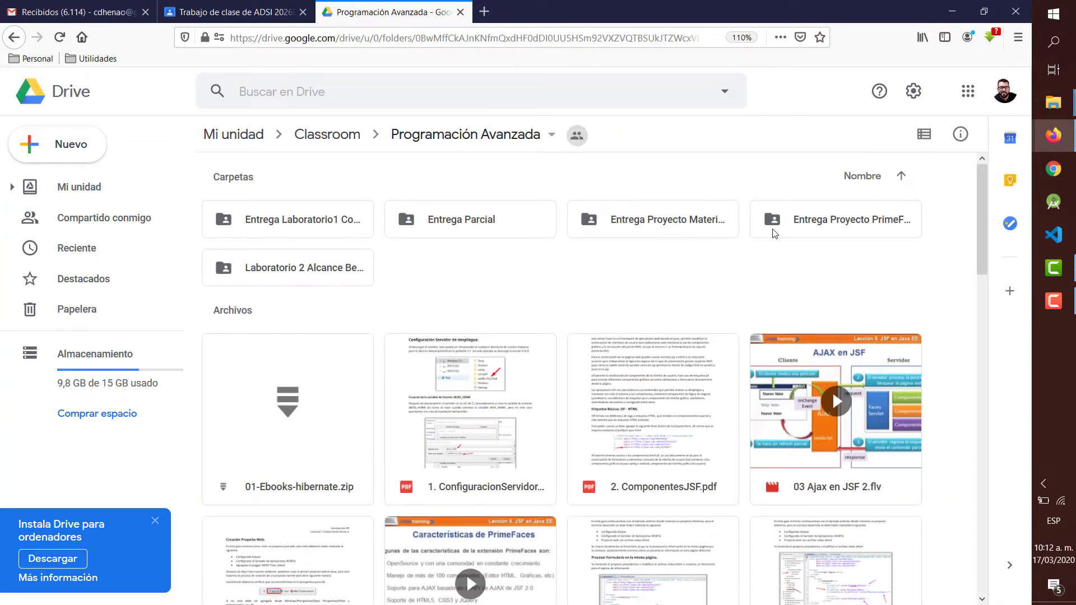
pyautogui.doubleClick(814, 221)
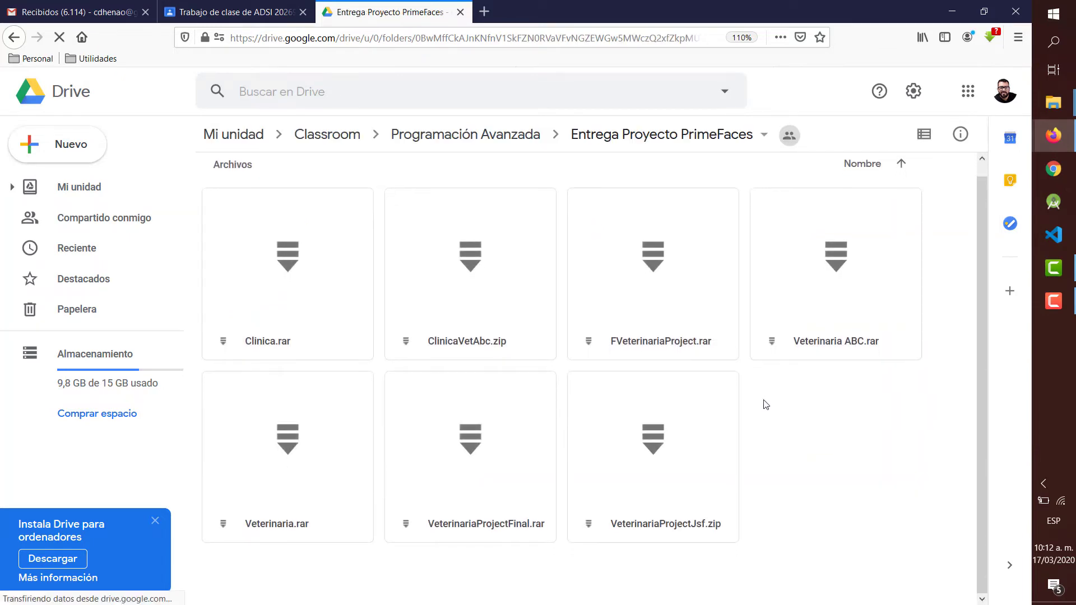
# Check the files in the ADSI 2026914 folder within the Classroom folder, and close Drive
pyautogui.click(360, 138)
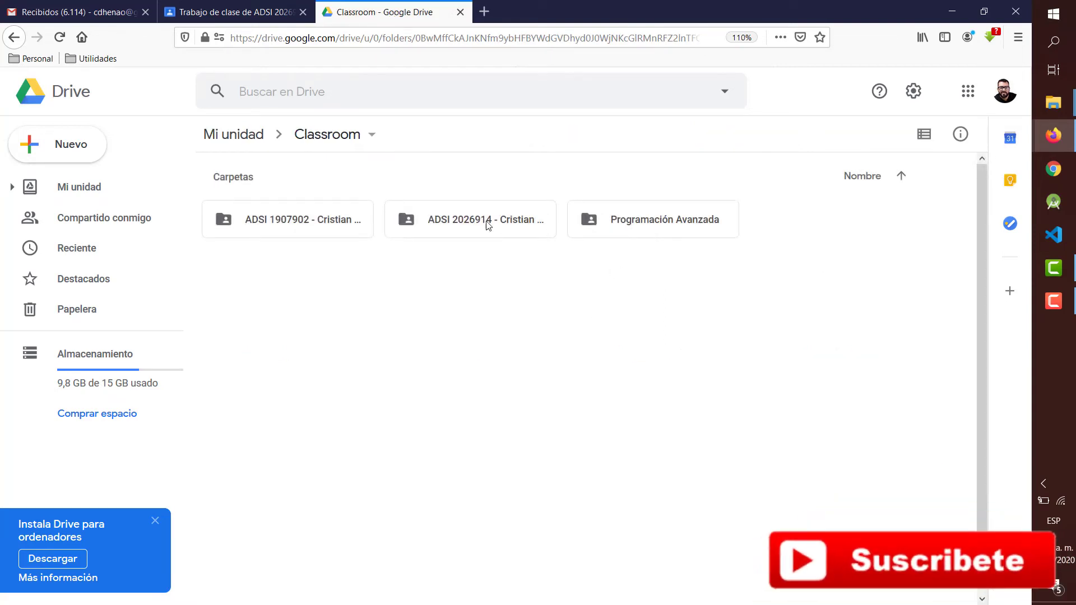
pyautogui.doubleClick(490, 225)
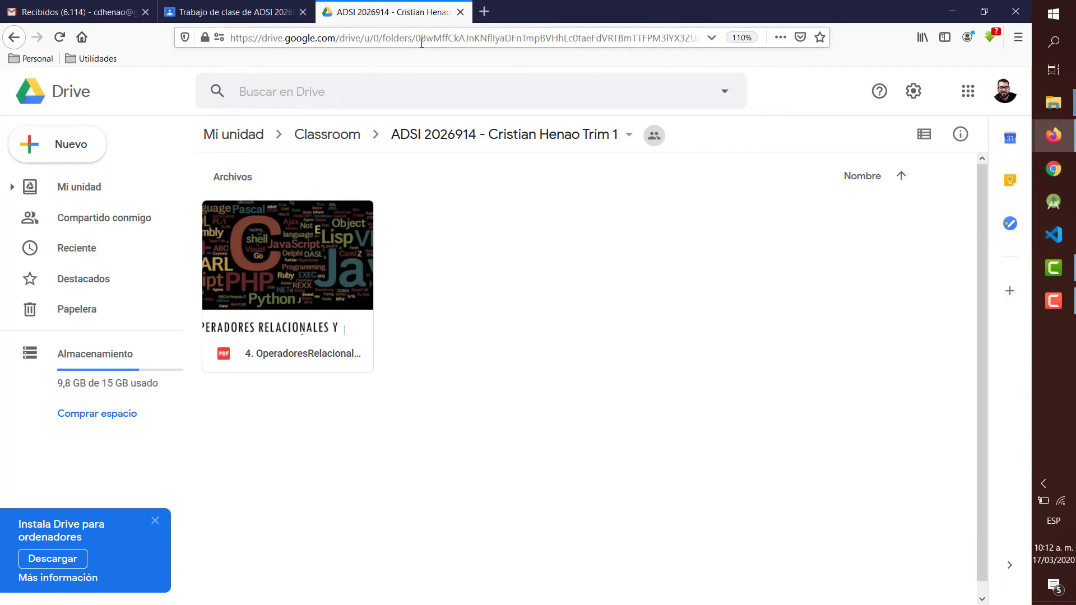
pyautogui.click(460, 12)
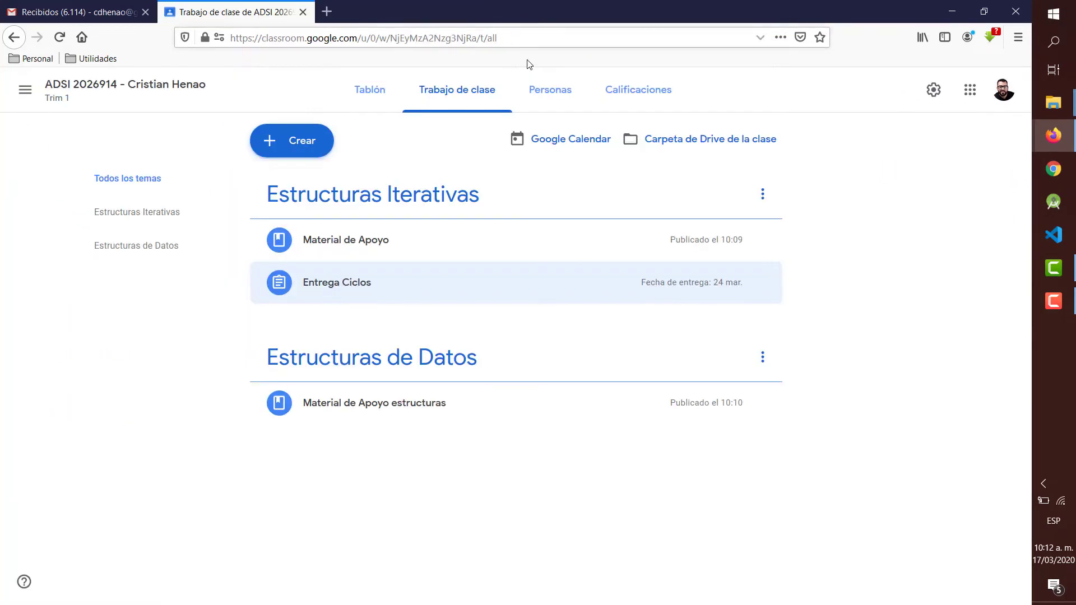
# Move the welcome announcement about "Trabajo de Clase" to the beginning of the class stream
pyautogui.click(372, 92)
pyautogui.scroll(-3, 359, 399)
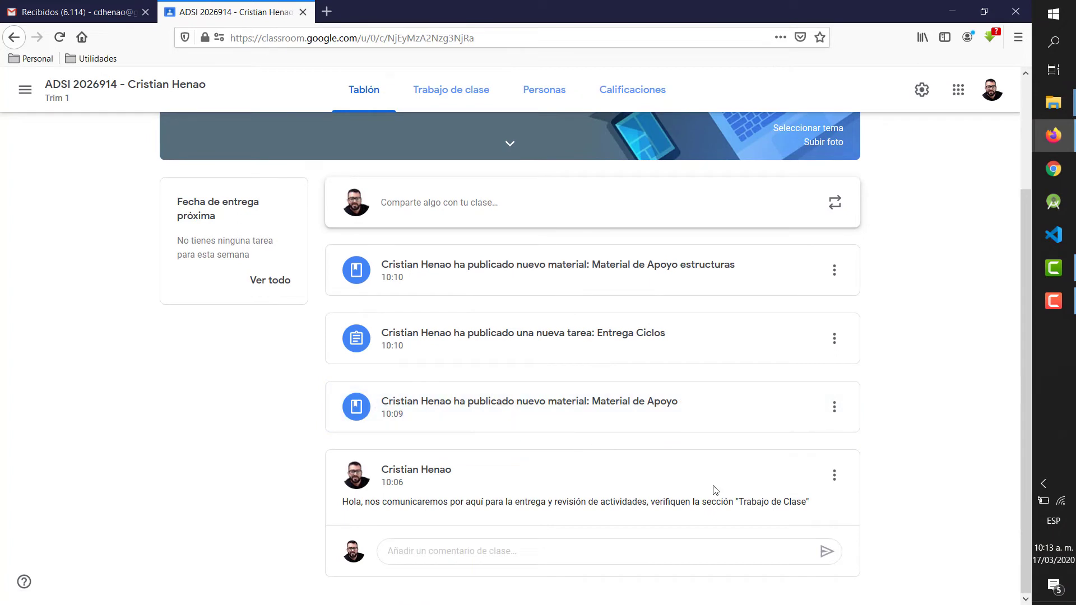
pyautogui.click(834, 475)
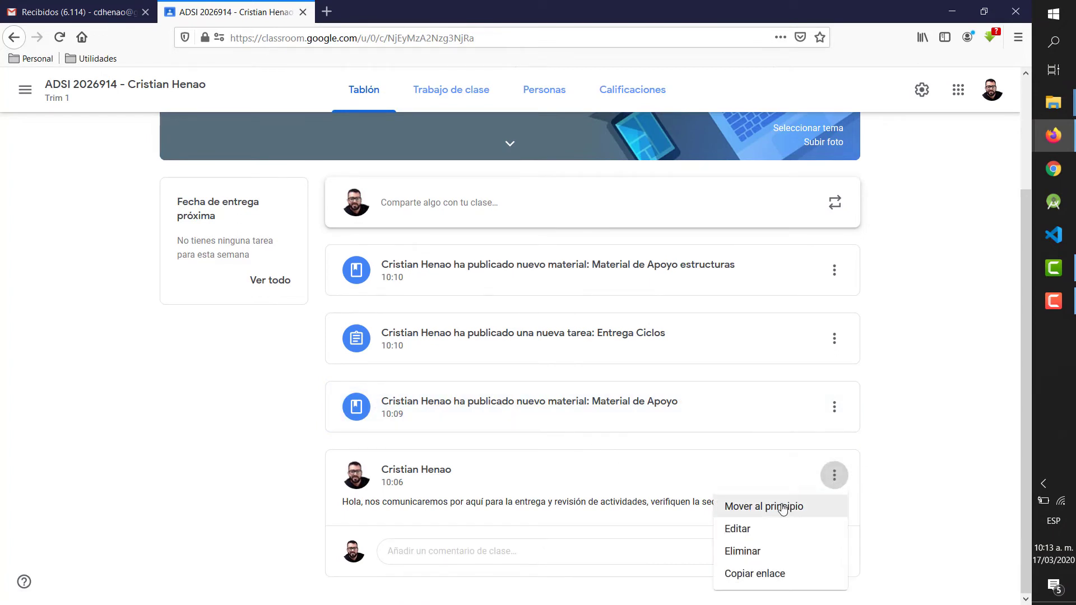
pyautogui.click(779, 504)
pyautogui.scroll(3, 620, 379)
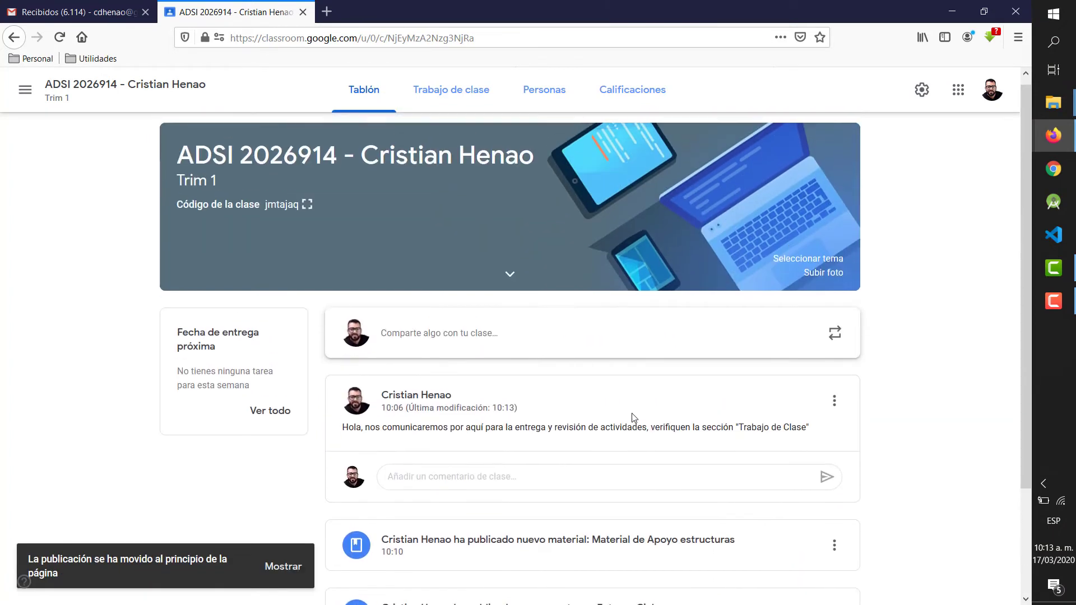
# Display the class code enlarged and highlight it
pyautogui.click(310, 216)
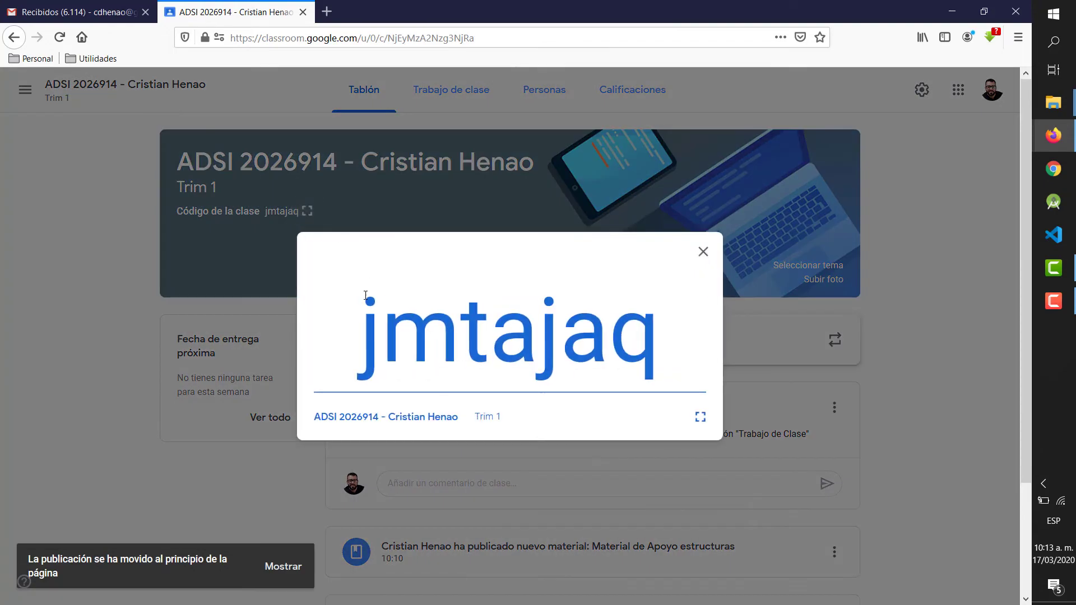
pyautogui.moveTo(359, 308); pyautogui.dragTo(673, 332)
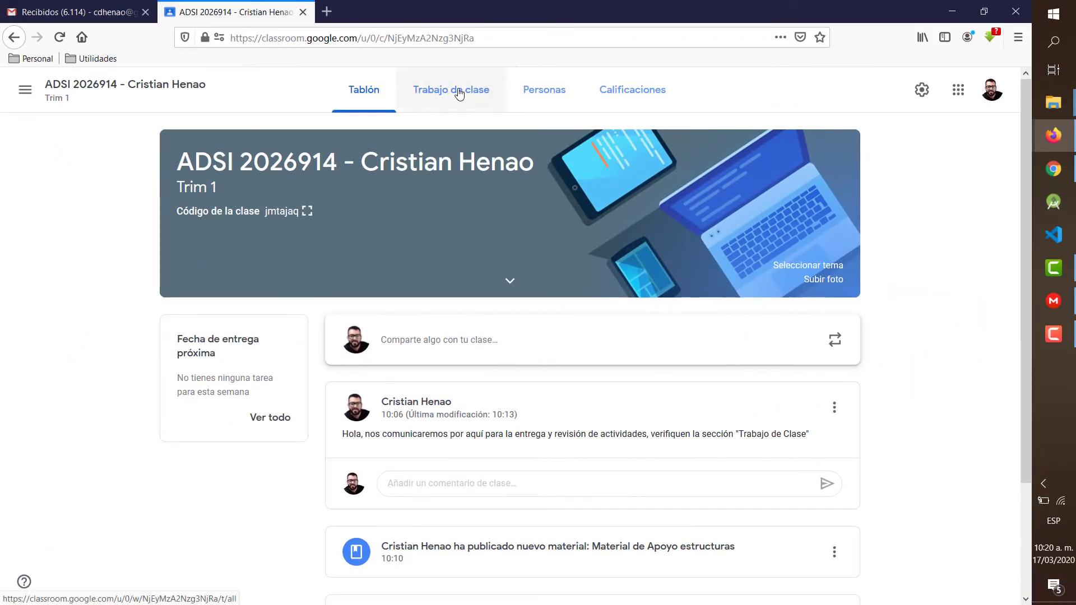
# Review the student work status of the Entrega Ciclos assignment, then its instructions and class comments
pyautogui.click(459, 93)
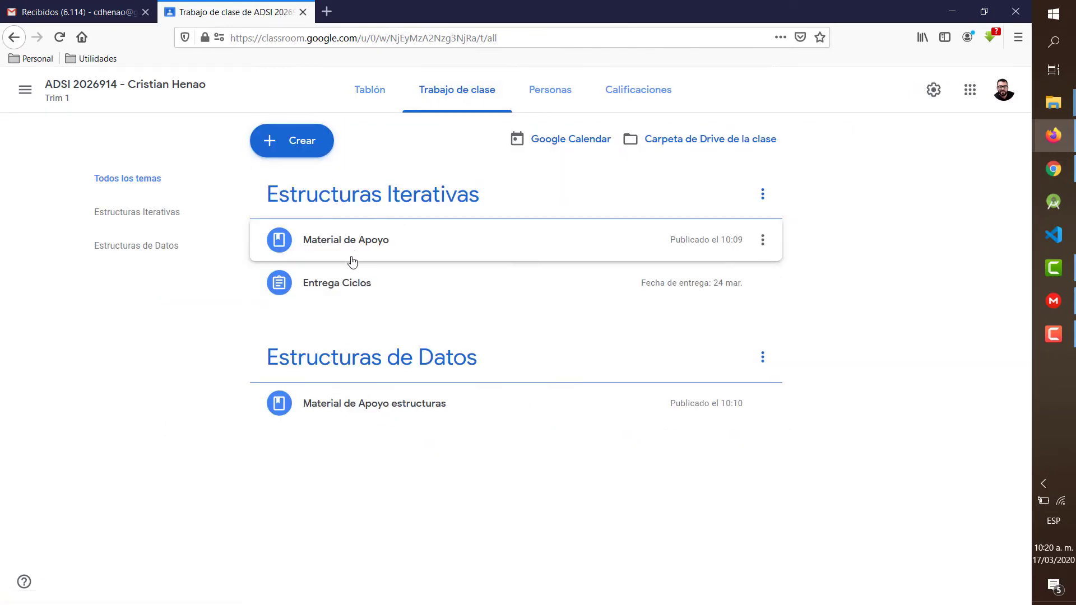
pyautogui.click(352, 284)
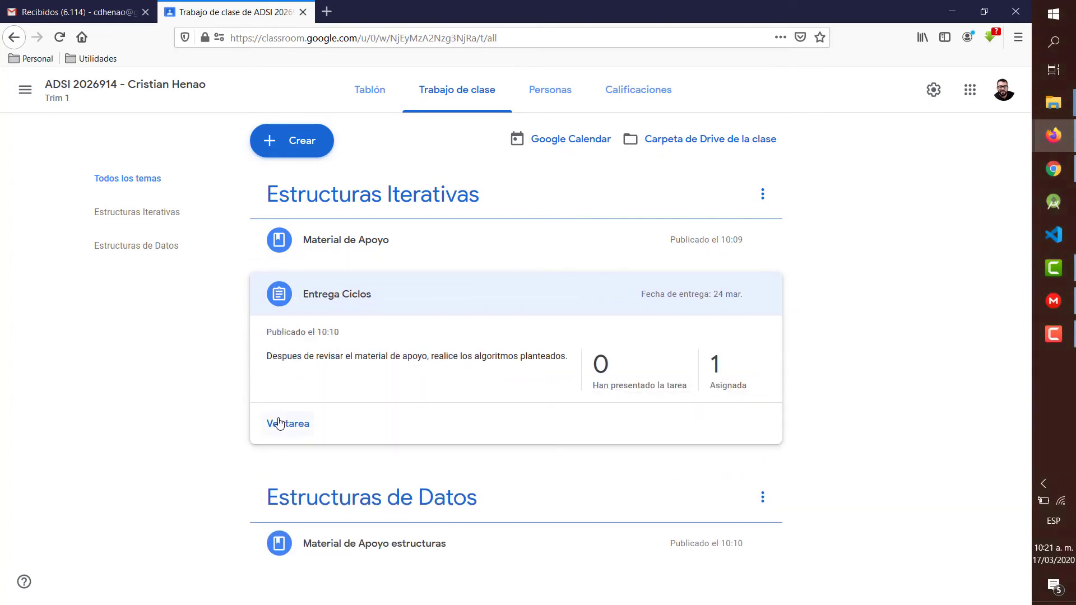
pyautogui.click(293, 427)
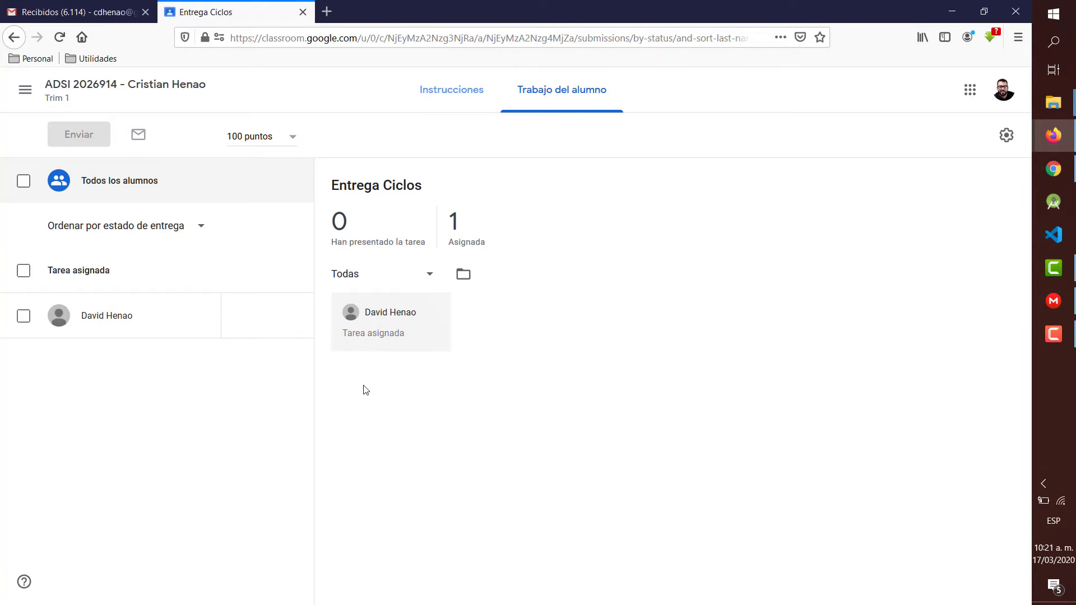
pyautogui.click(442, 95)
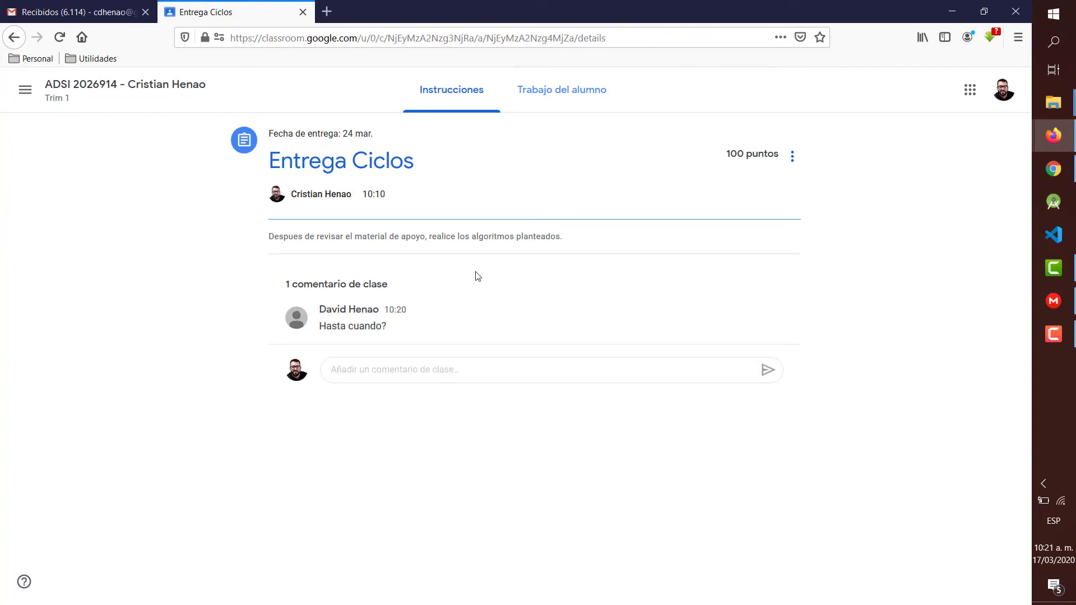
# Return to the class stream and check the enrolled student in the class's people list
pyautogui.click(73, 94)
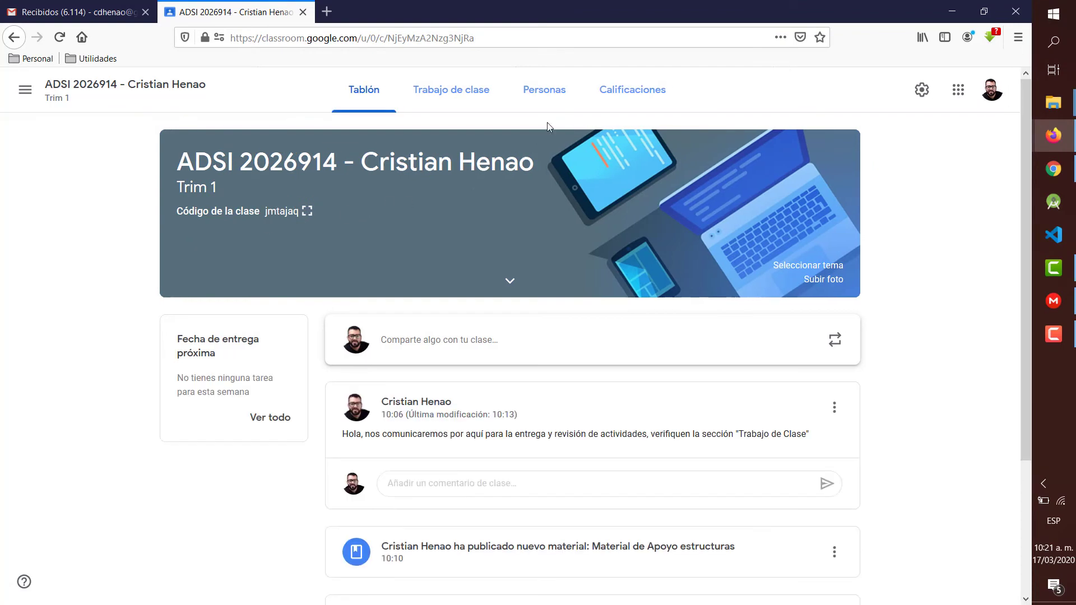
pyautogui.click(550, 95)
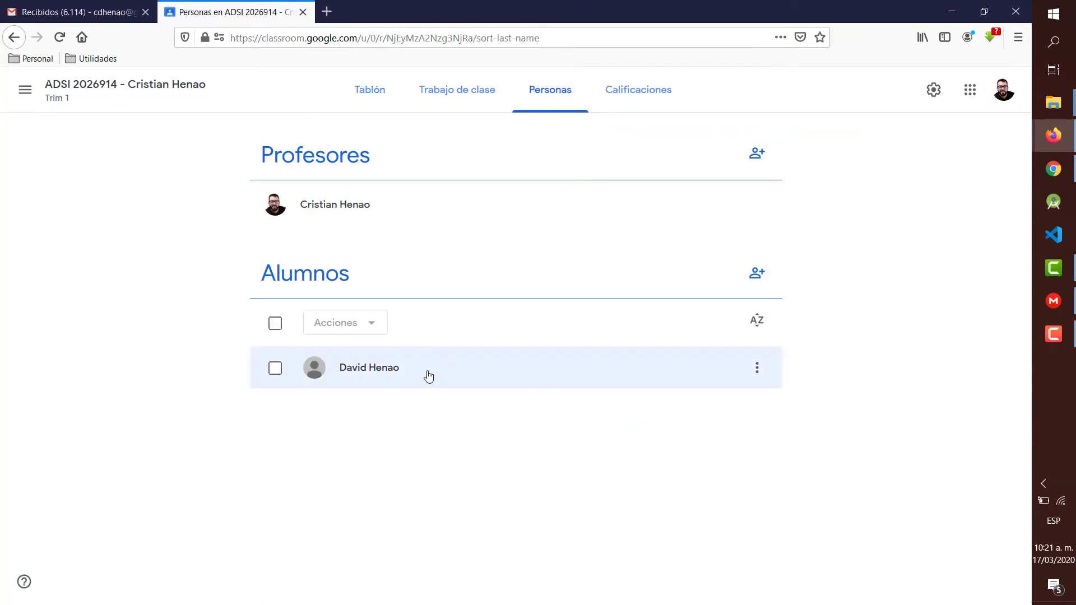
pyautogui.moveTo(435, 377); pyautogui.dragTo(334, 380)
pyautogui.click(333, 380)
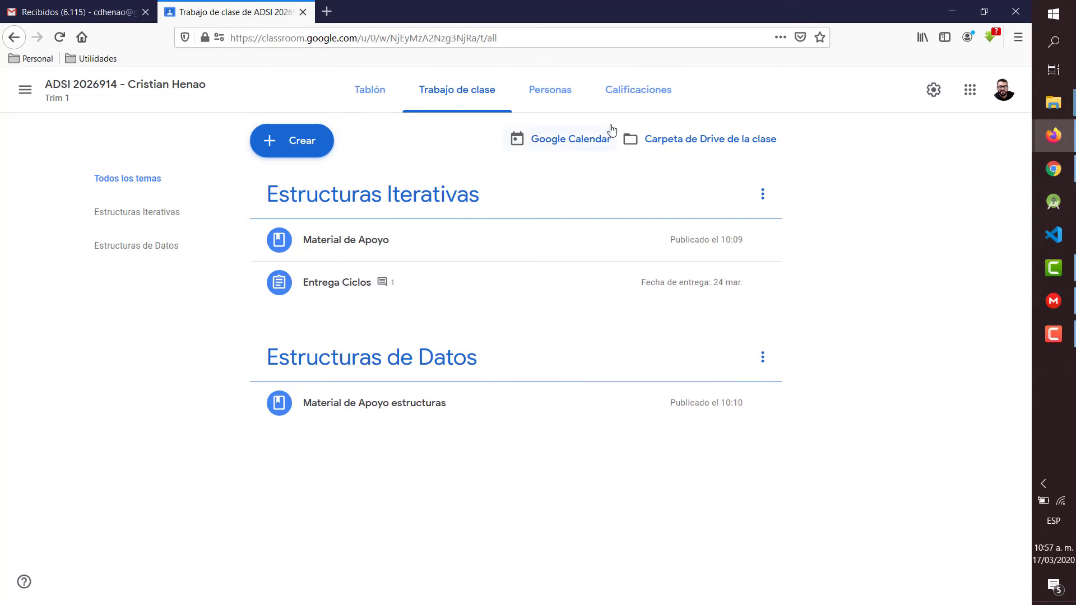
# Open the student's Entrega Ciclos submission and read through the submitted Word document
pyautogui.click(345, 289)
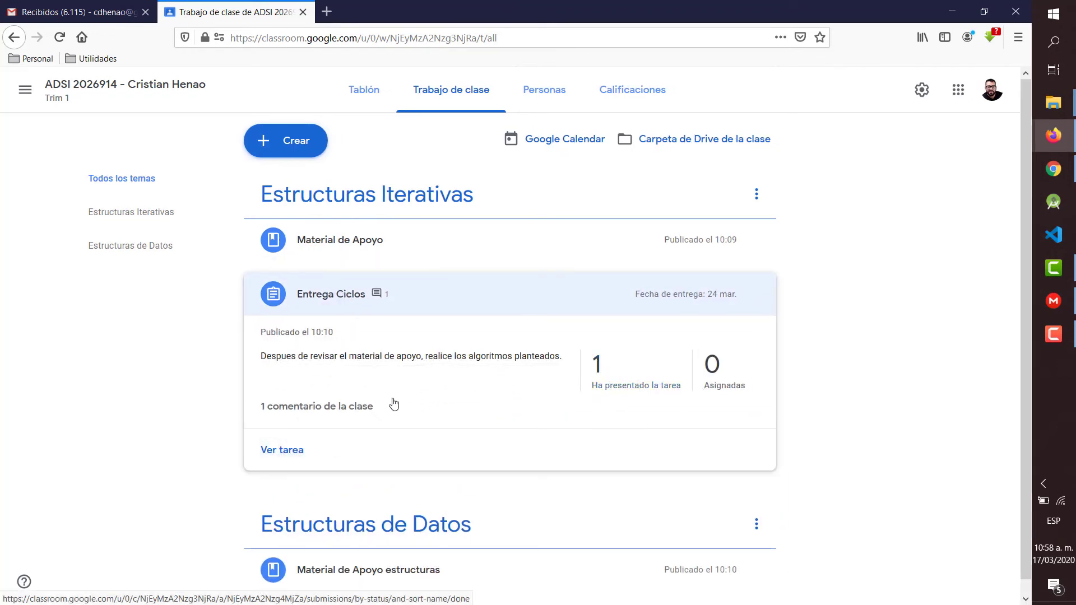
pyautogui.click(286, 452)
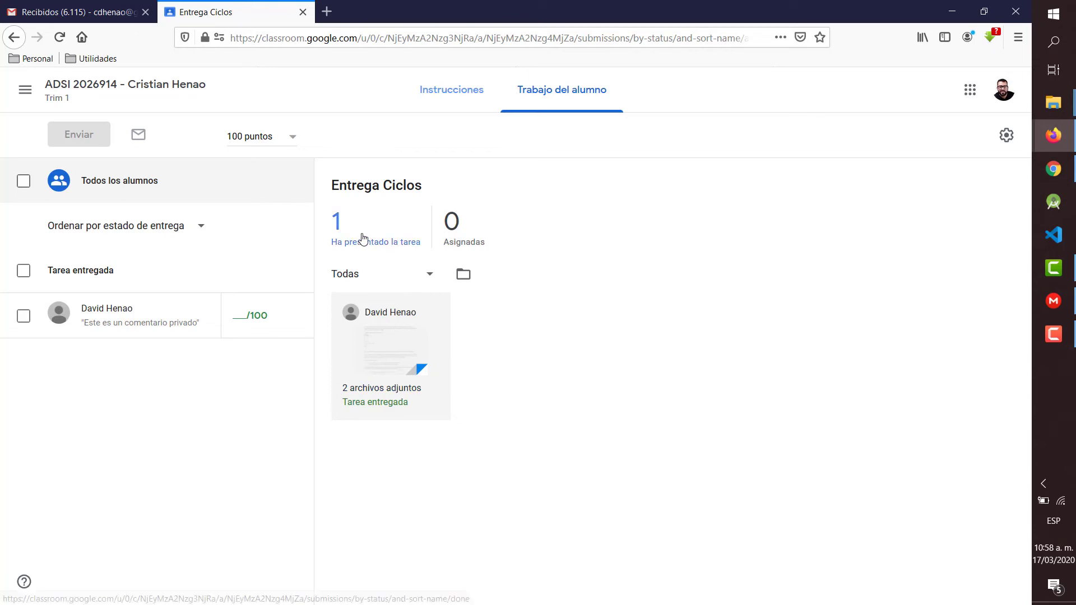
pyautogui.click(112, 317)
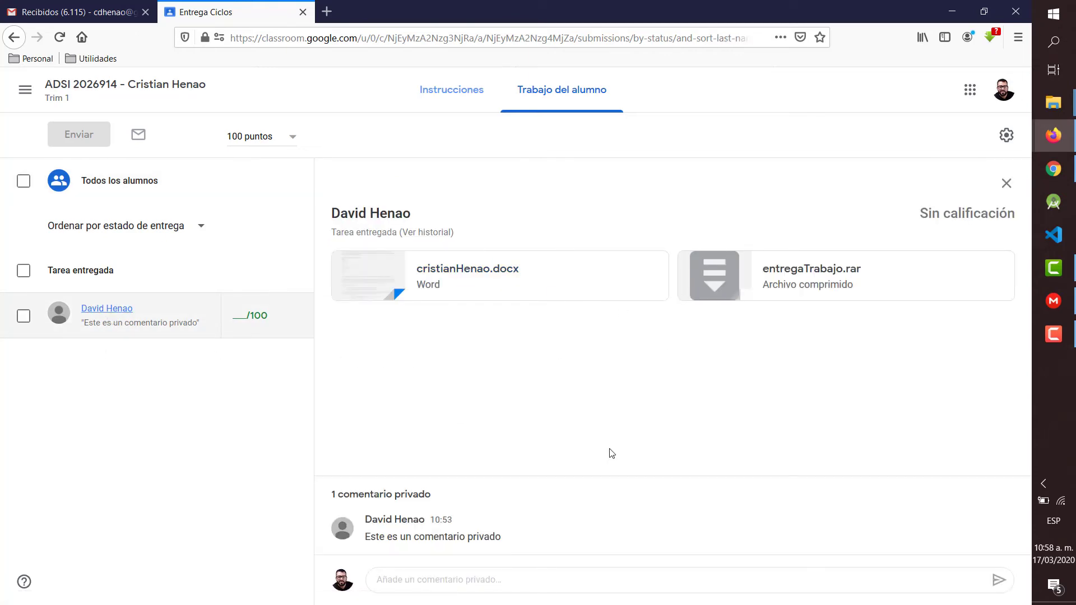
pyautogui.click(476, 271)
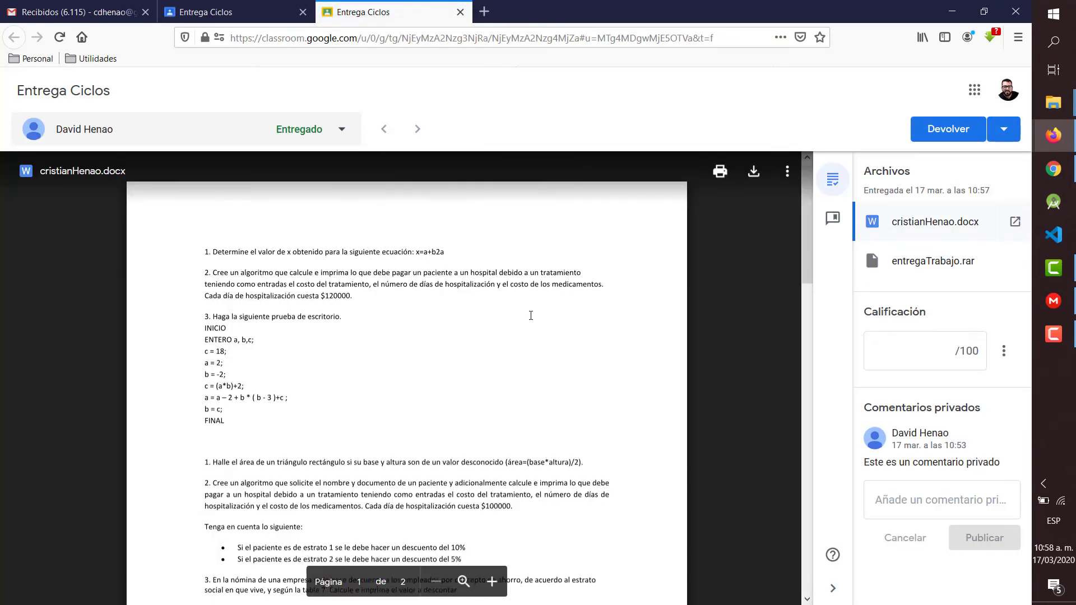
pyautogui.scroll(-6, 531, 315)
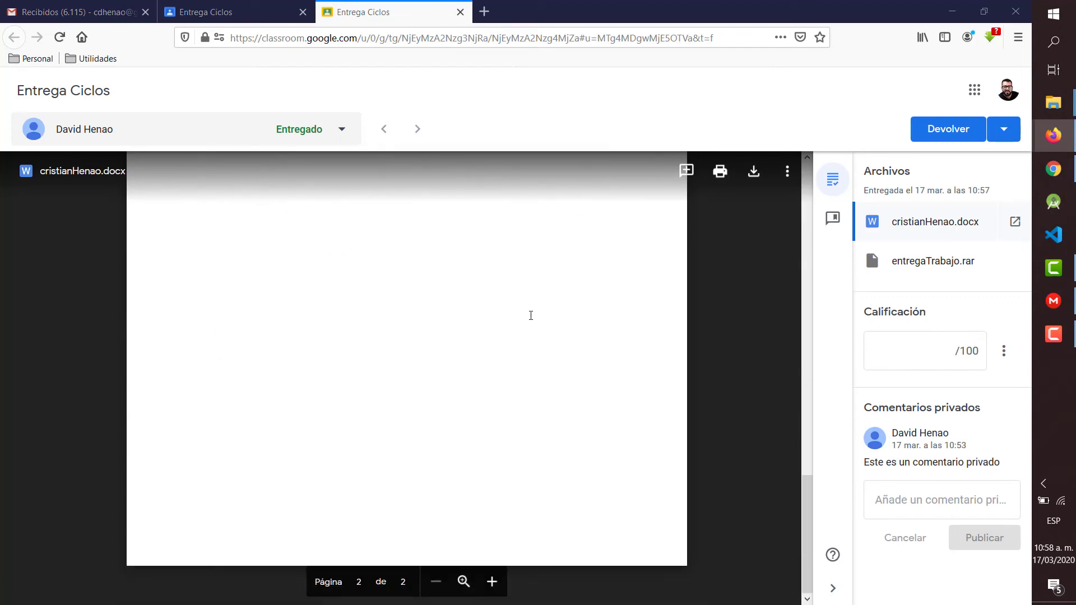
pyautogui.scroll(10, 531, 316)
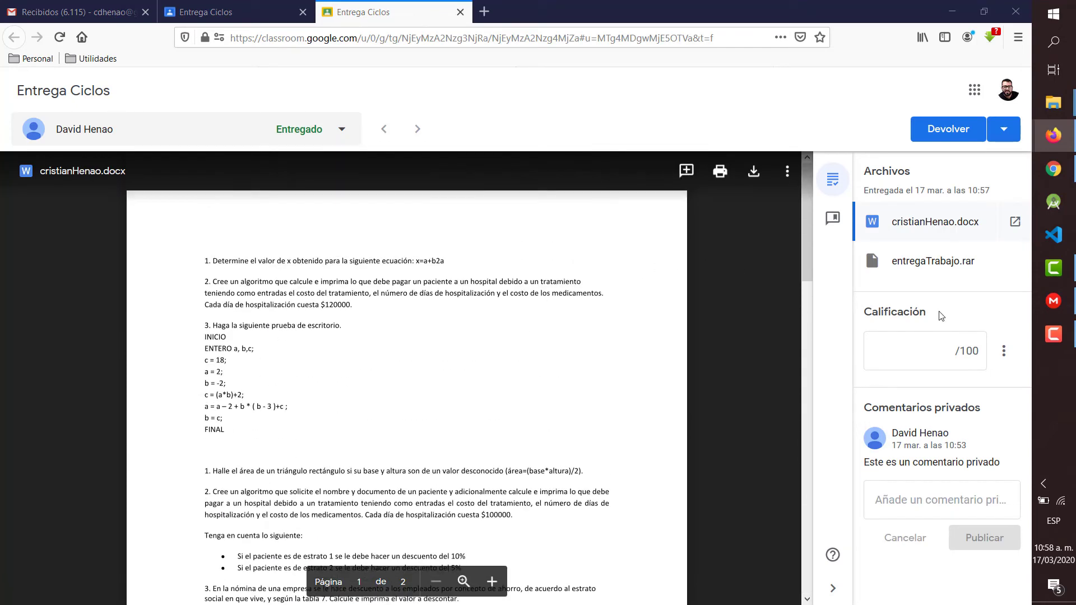
# Grade the submission 90 out of 100 and publish the private comment "Faltó la tabla de contenido!"
pyautogui.click(932, 363)
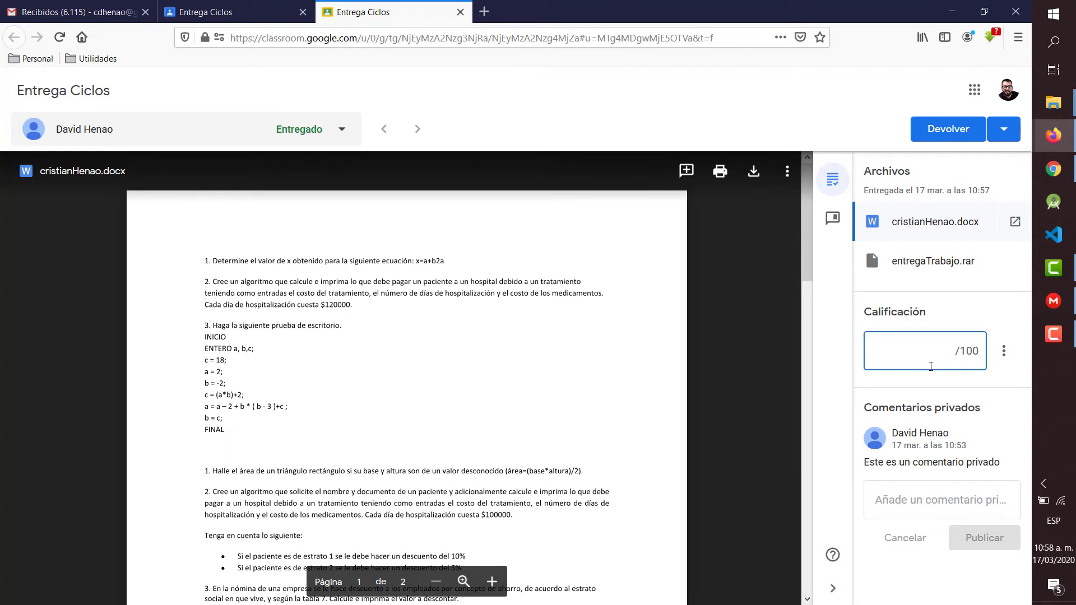
pyautogui.write('90')
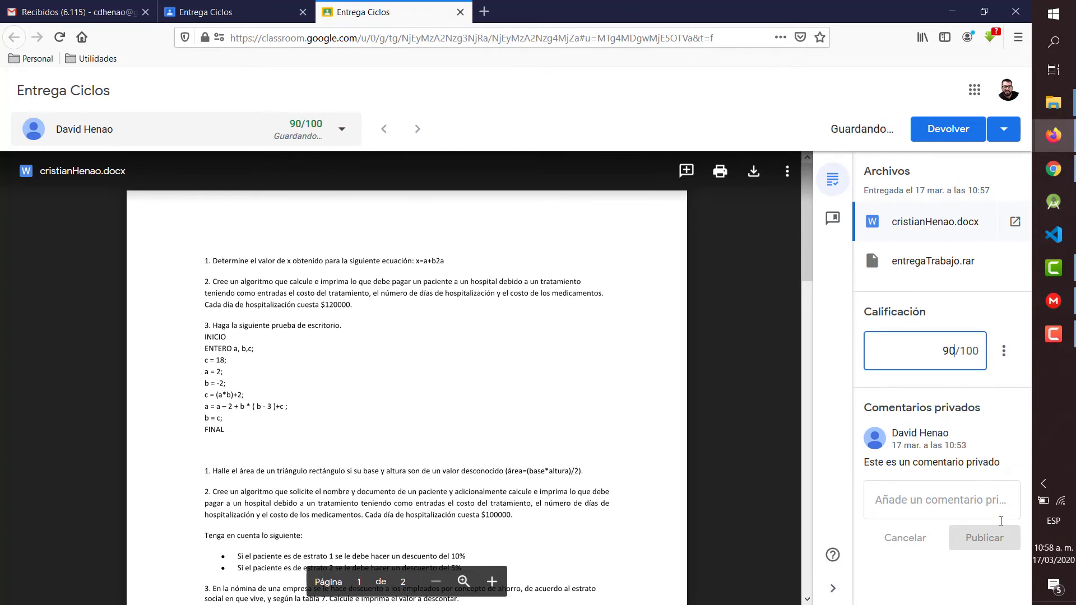
pyautogui.click(932, 506)
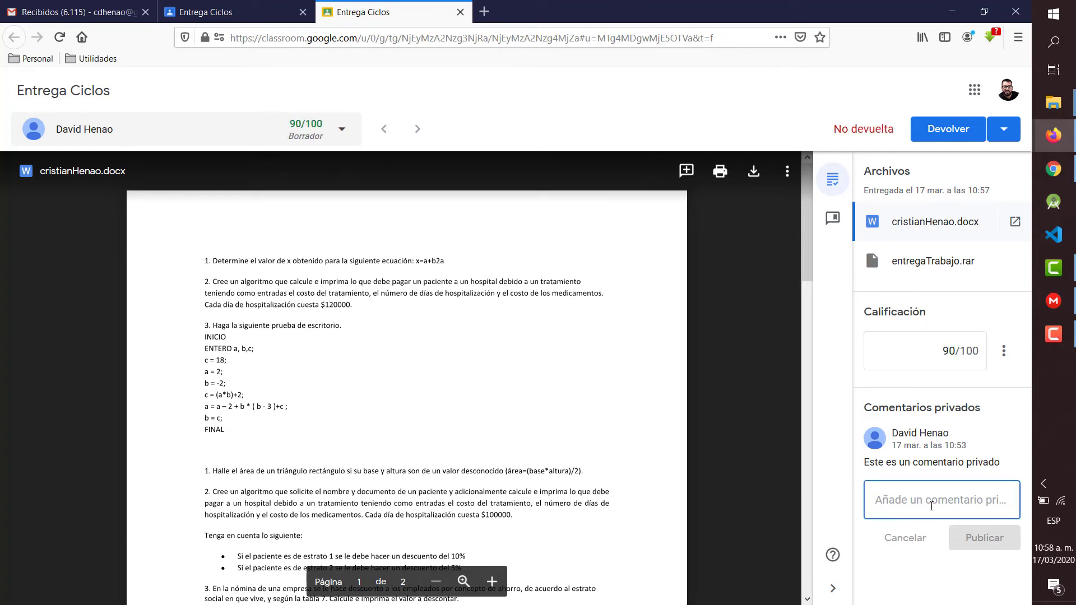
pyautogui.write('Faltó la tabla de contenido')
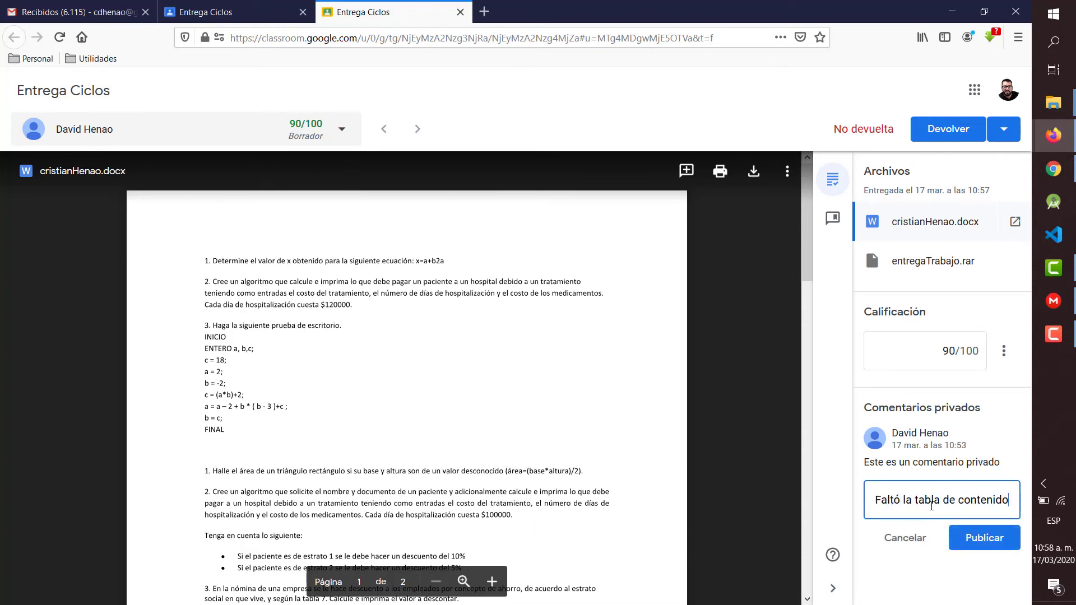
pyautogui.write('!')
pyautogui.click(965, 555)
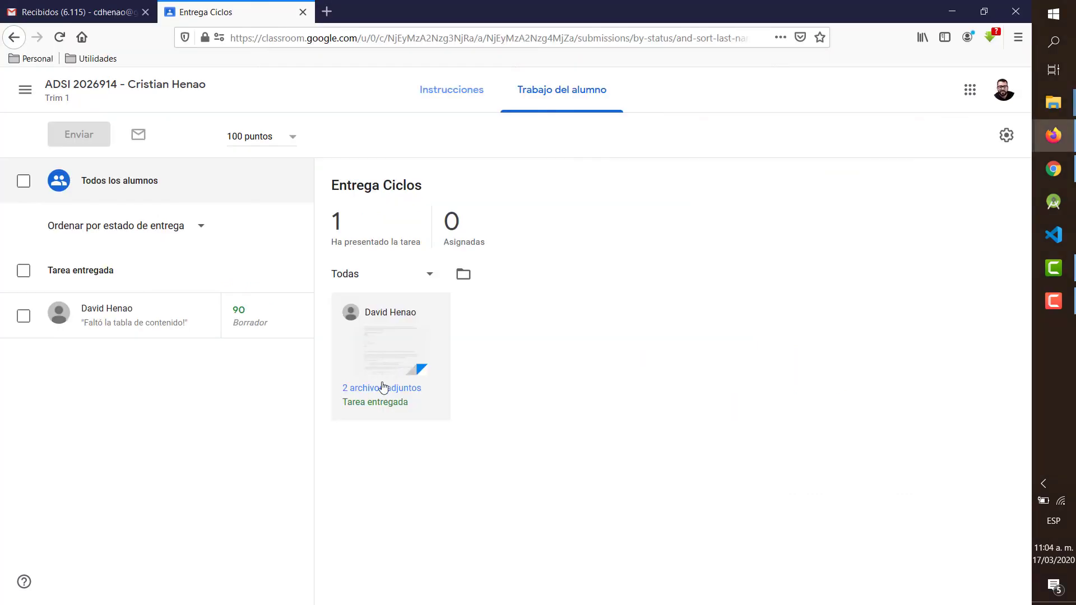
# Reopen the student's Entrega Ciclos submission, set the grade to 95 and return the work to the student
pyautogui.click(382, 391)
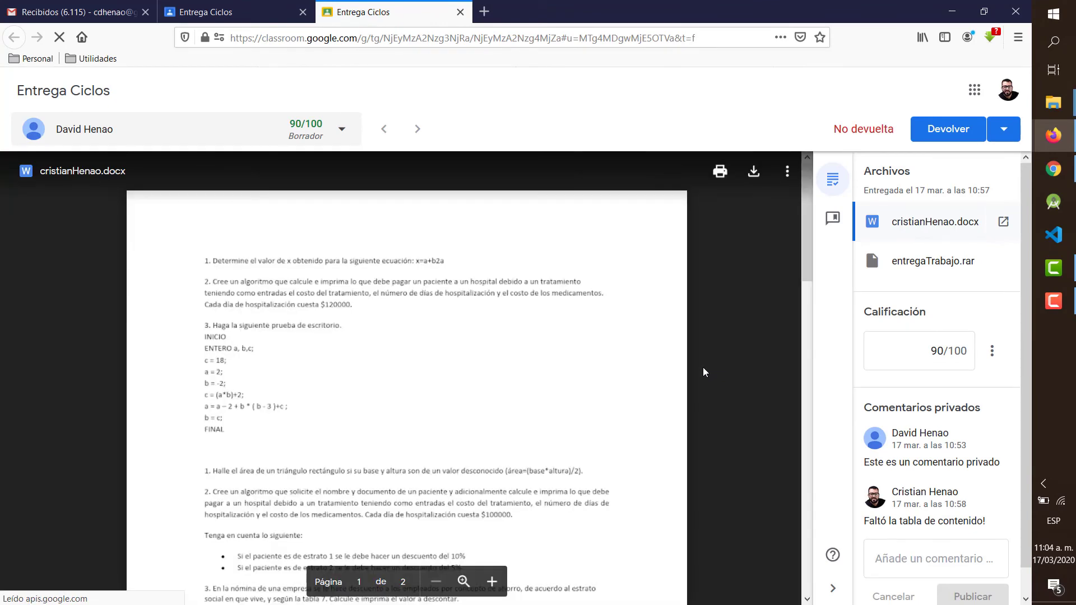
pyautogui.click(937, 351)
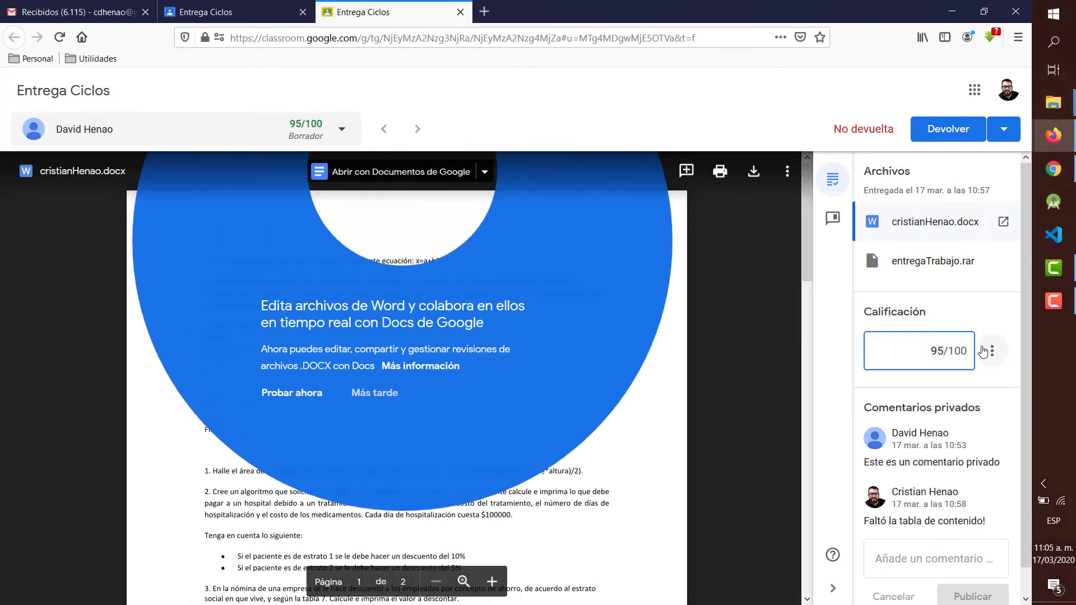
pyautogui.click(955, 131)
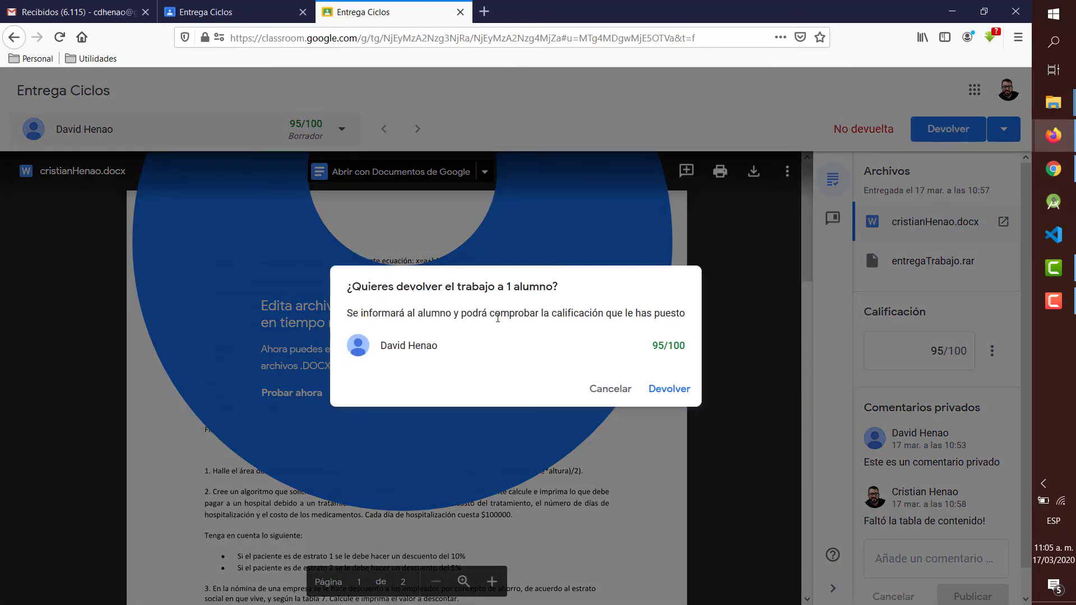
pyautogui.click(681, 395)
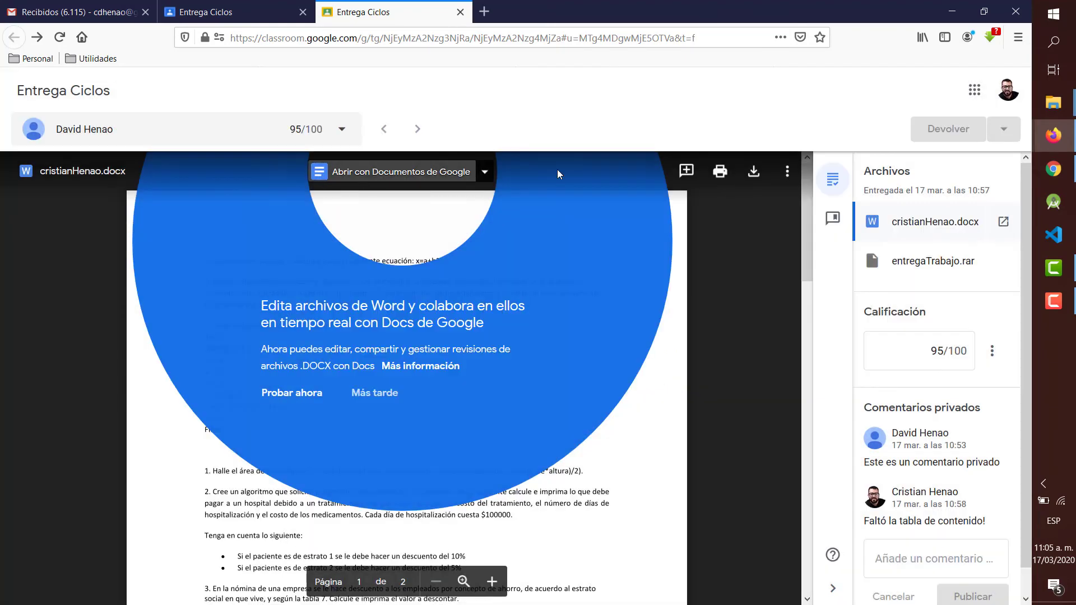
pyautogui.click(461, 14)
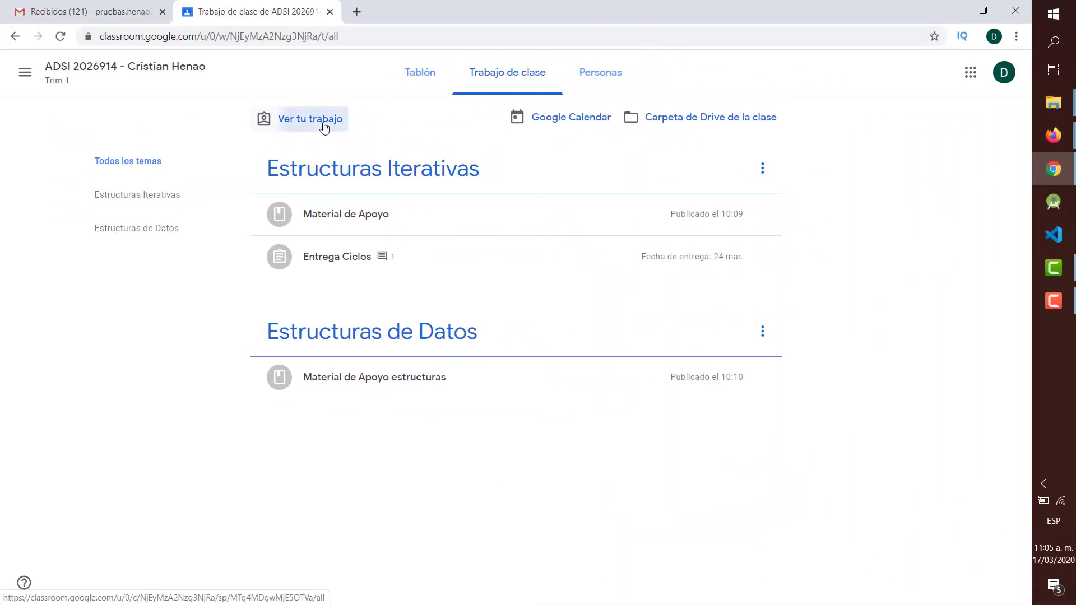
# In the student's account in Chrome, check the returned grade and private comments for Entrega Ciclos
pyautogui.click(324, 125)
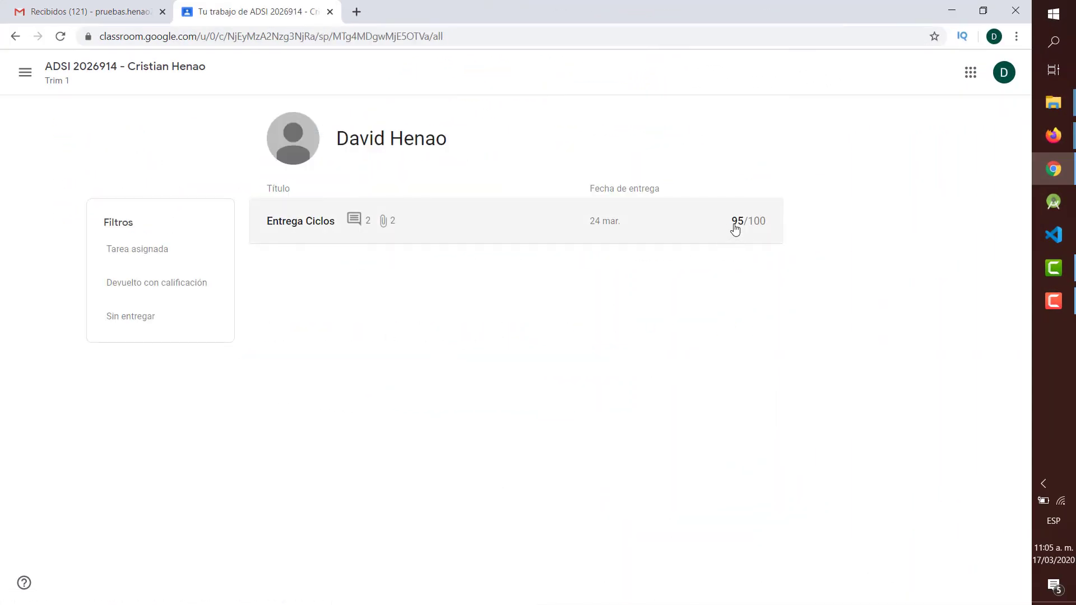
pyautogui.moveTo(731, 224); pyautogui.dragTo(763, 226)
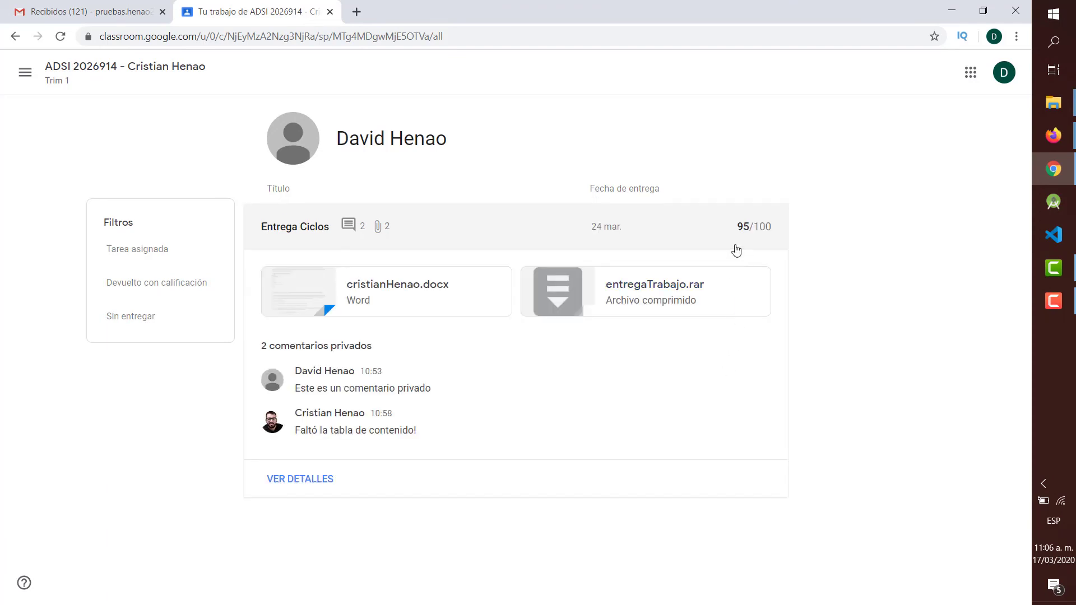
pyautogui.moveTo(740, 229); pyautogui.dragTo(772, 229)
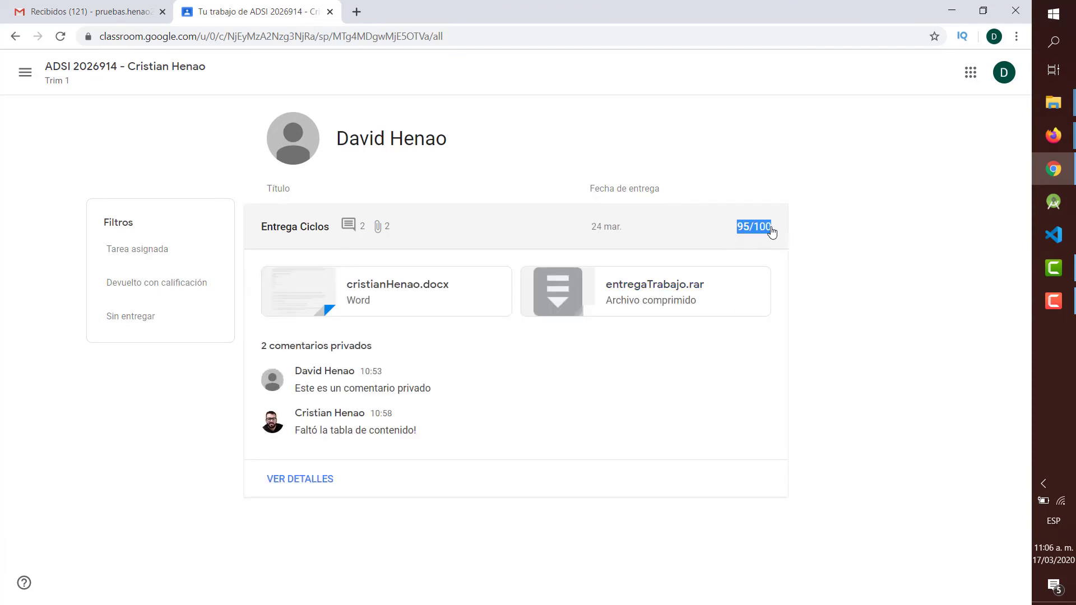